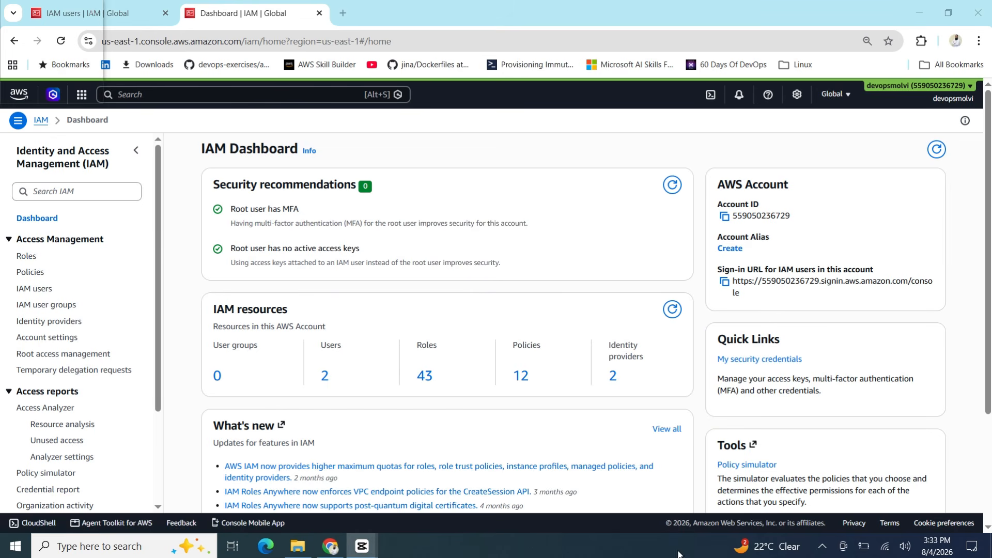
View the IAM user groups page and open the IAM users list
{"action": "left_click", "coordinate": [179, 233]}
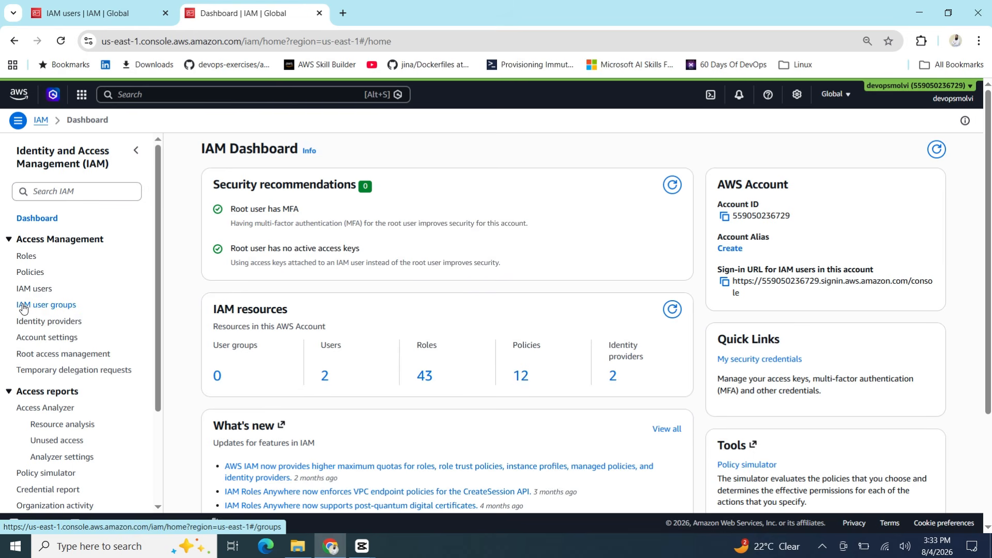
{"action": "left_click", "coordinate": [46, 305]}
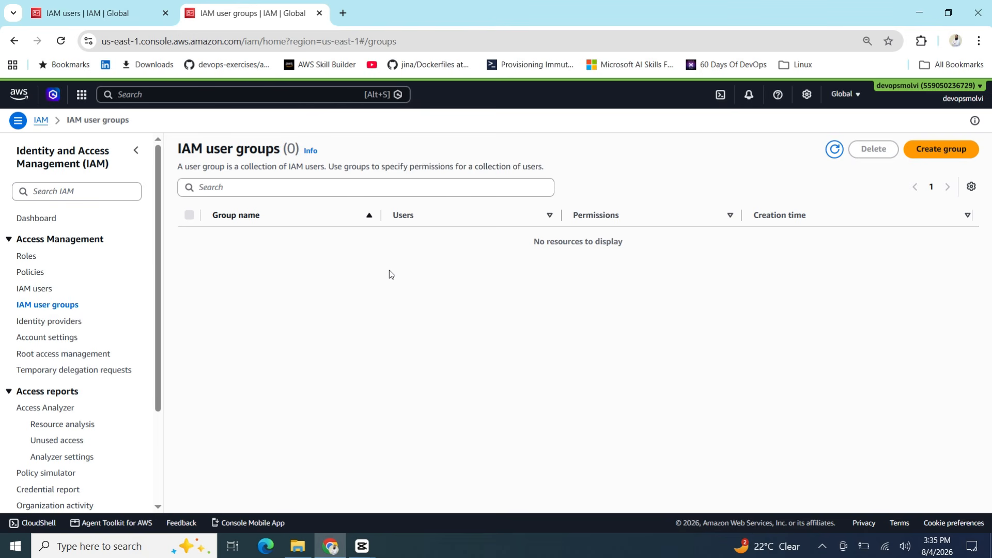
{"action": "left_click", "coordinate": [35, 292]}
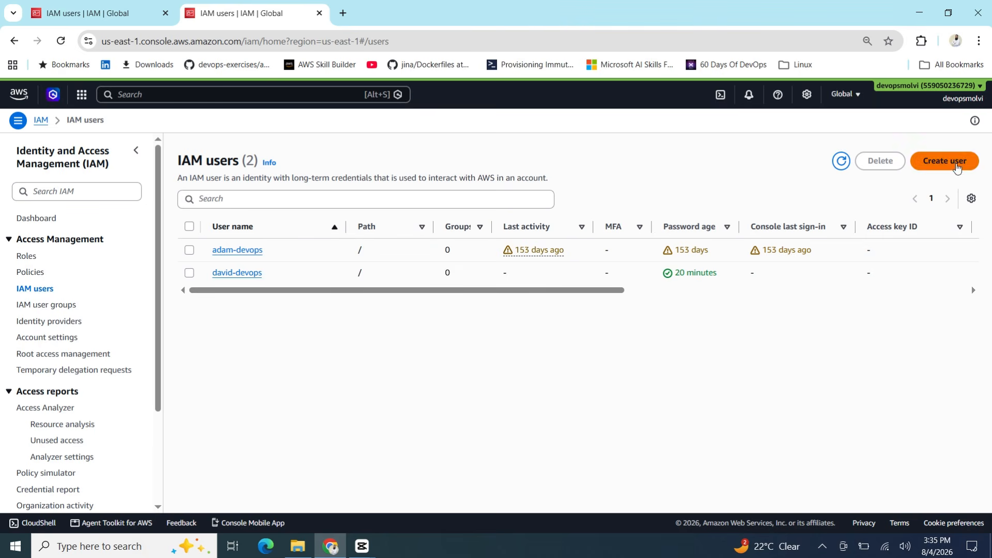
Start a new user, enter the user name, and enable AWS Management Console access with the IAM user type
{"action": "left_click", "coordinate": [957, 166]}
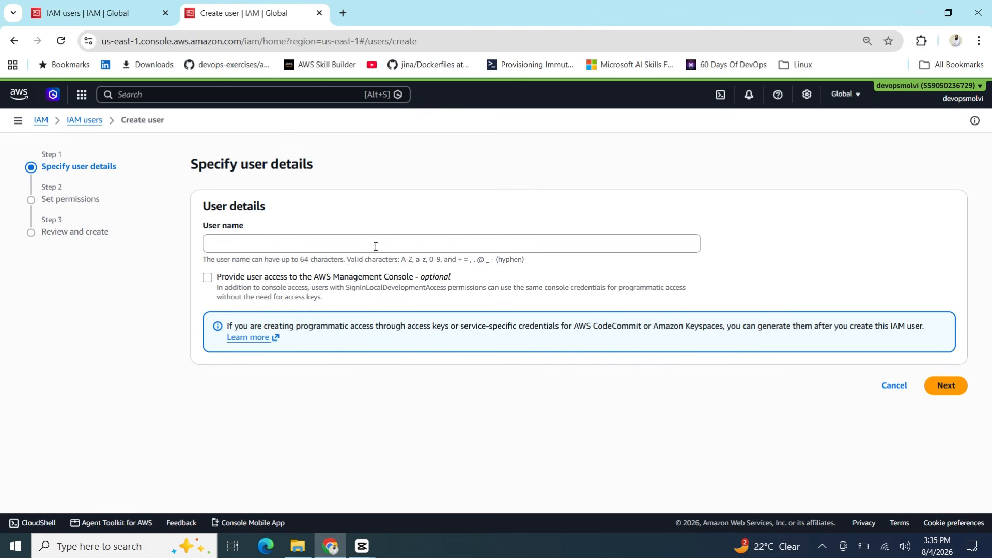
{"action": "left_click", "coordinate": [376, 246]}
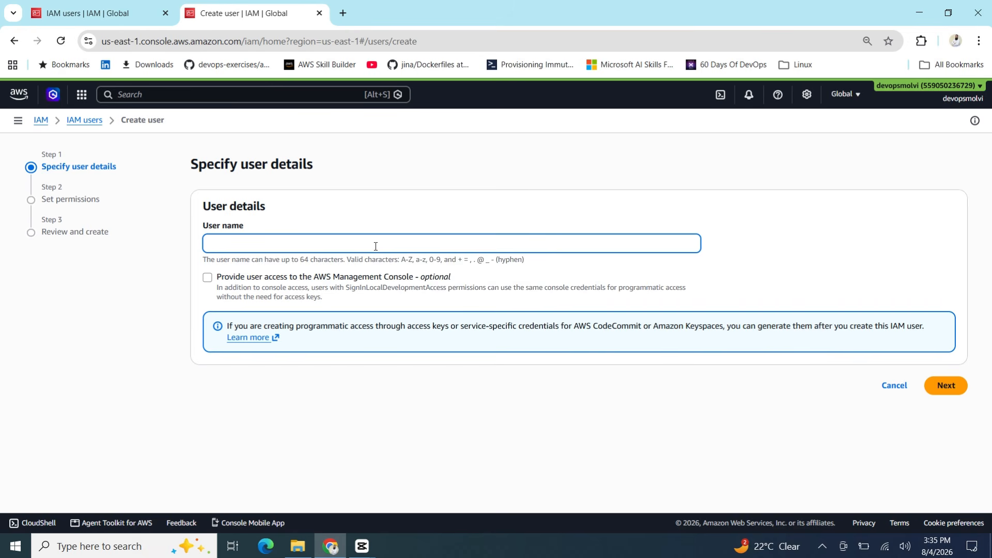
{"action": "type", "text": "manoj"}
{"action": "left_click", "coordinate": [207, 278]}
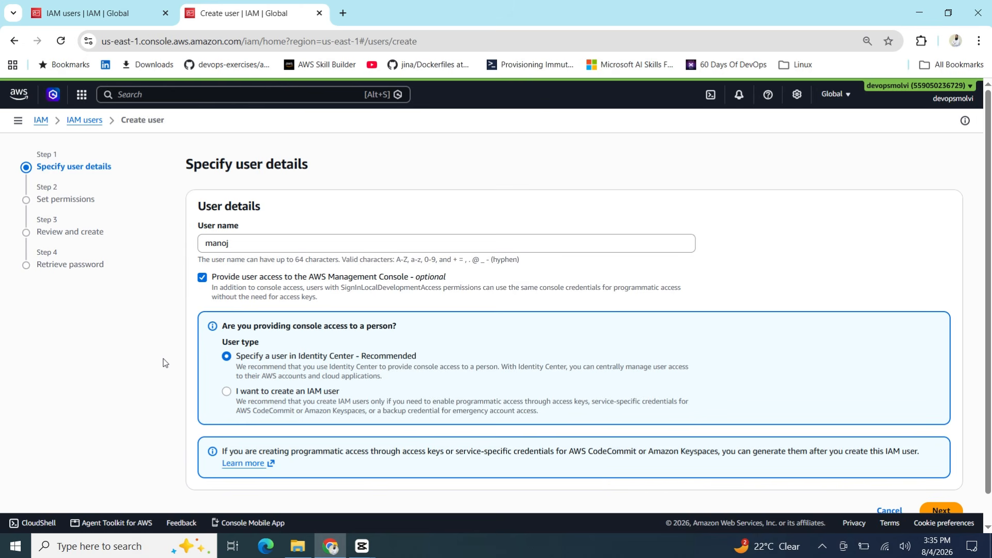
{"action": "scroll", "coordinate": [163, 362], "scroll_direction": "down", "scroll_amount": 1}
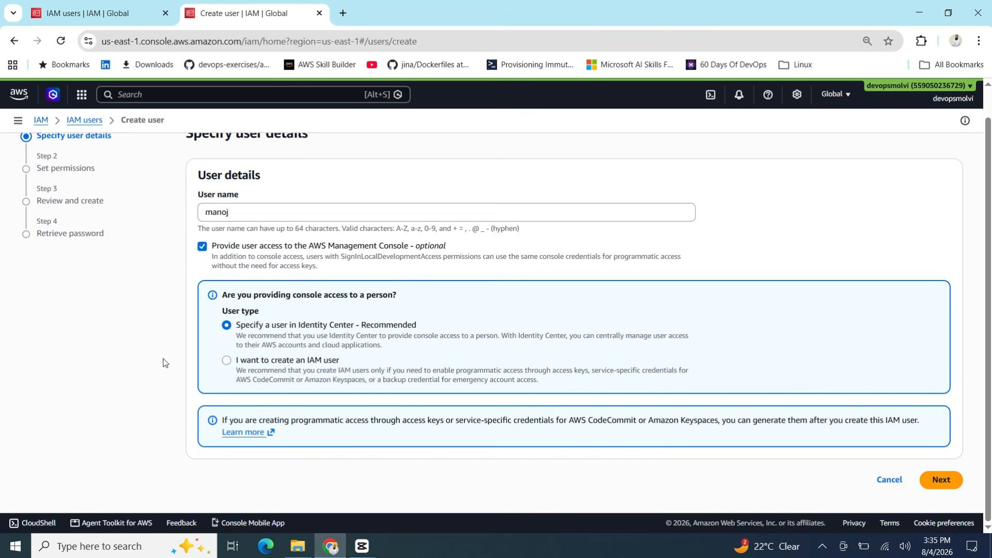
{"action": "left_click", "coordinate": [223, 365]}
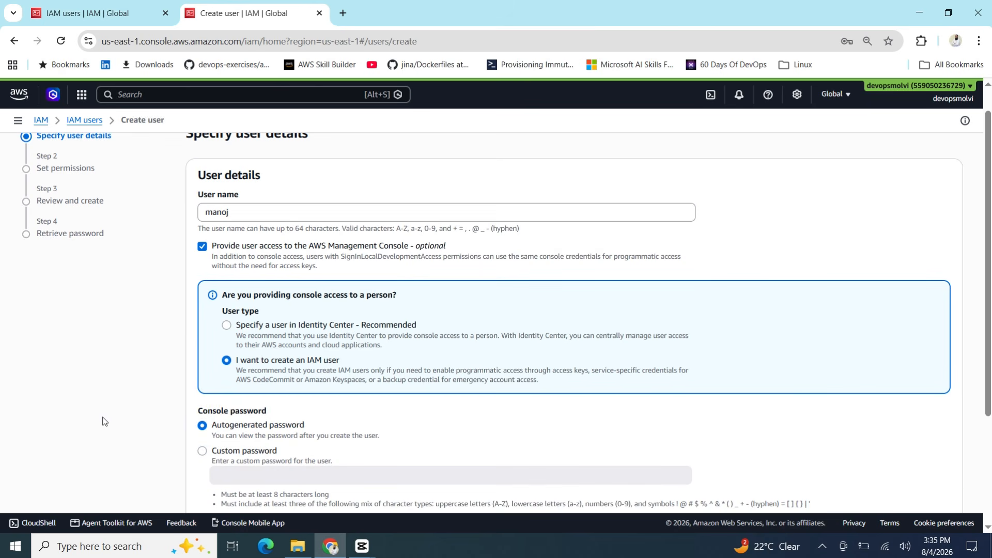
Turn off the required password change at next sign-in and create the user without any group or policy
{"action": "scroll", "coordinate": [102, 421], "scroll_direction": "down", "scroll_amount": 3}
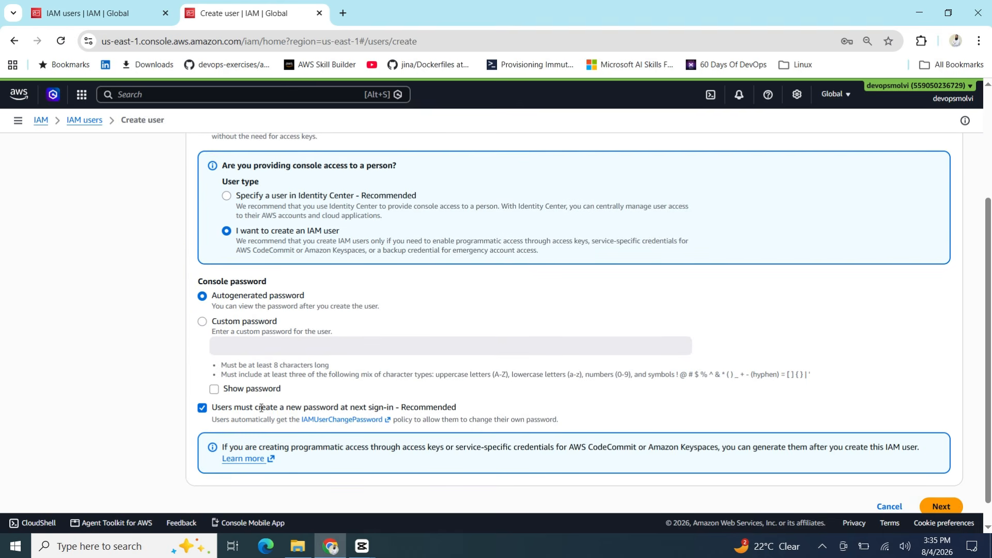
{"action": "left_click", "coordinate": [204, 407]}
{"action": "left_click", "coordinate": [953, 506]}
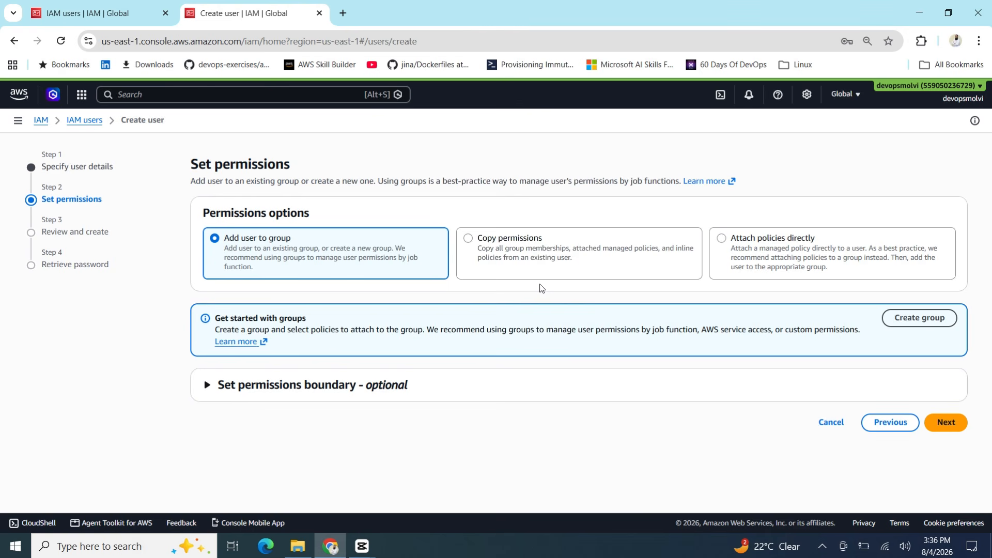
{"action": "left_click", "coordinate": [946, 423]}
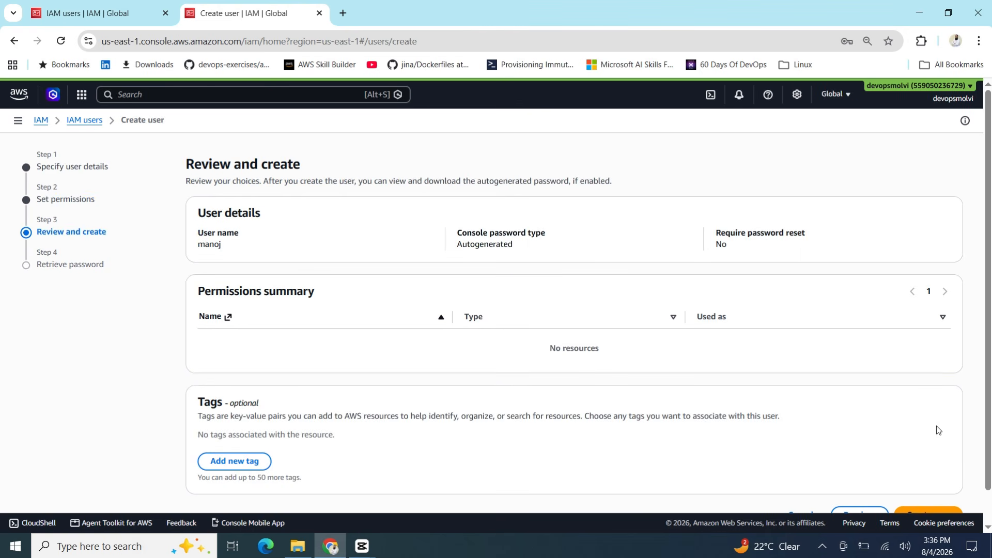
{"action": "scroll", "coordinate": [945, 444], "scroll_direction": "down", "scroll_amount": 1}
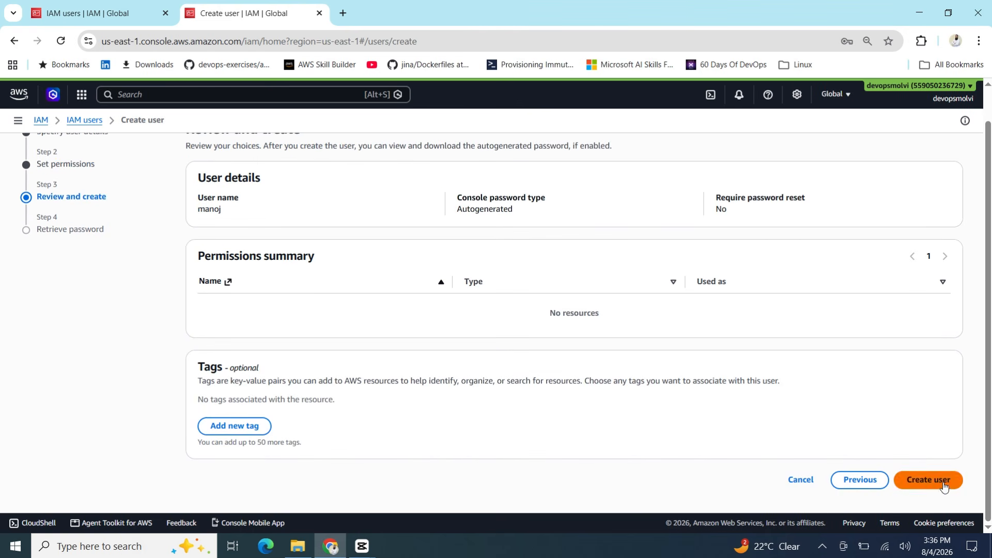
{"action": "left_click", "coordinate": [943, 485]}
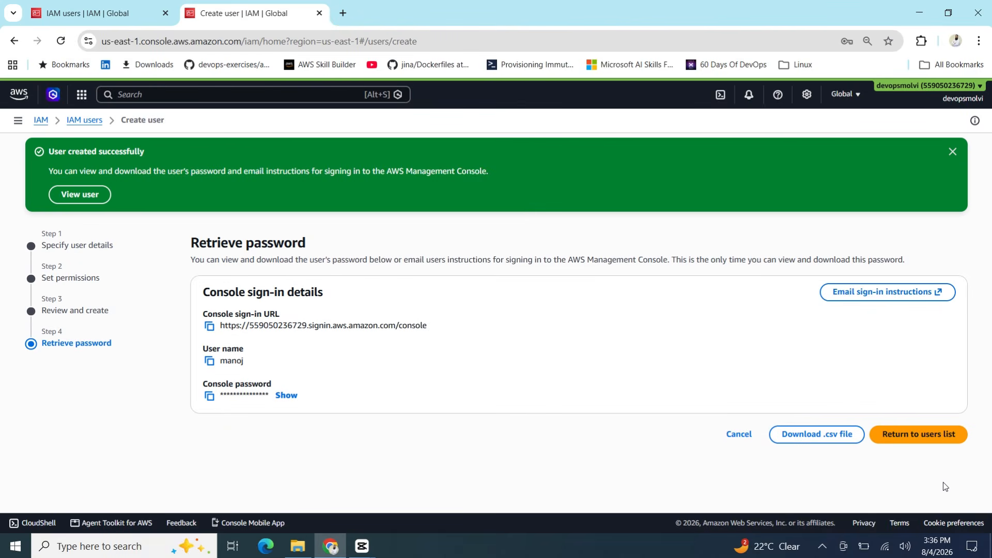
Download the new user's sign-in details as a .csv file and return to the users list
{"action": "left_click", "coordinate": [815, 437]}
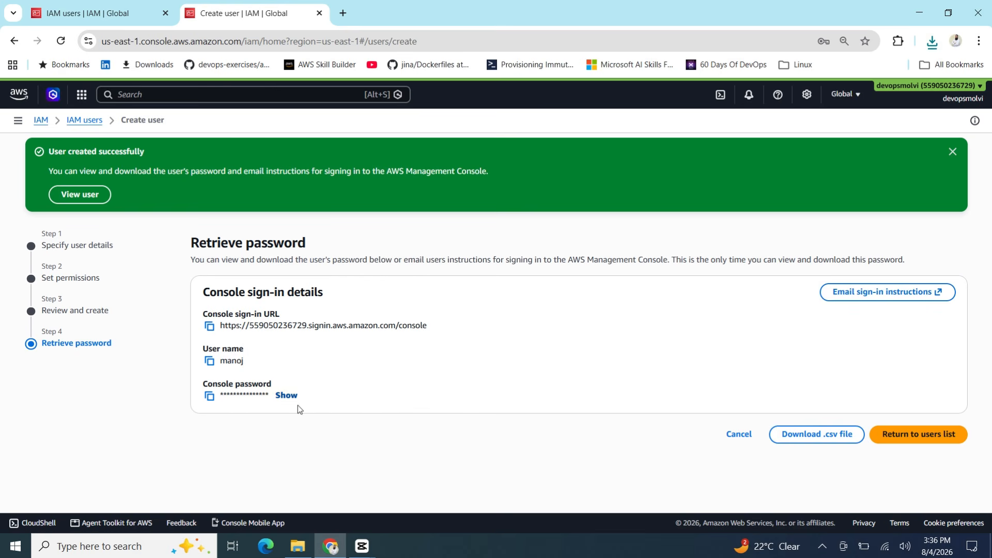
{"action": "left_click", "coordinate": [917, 438]}
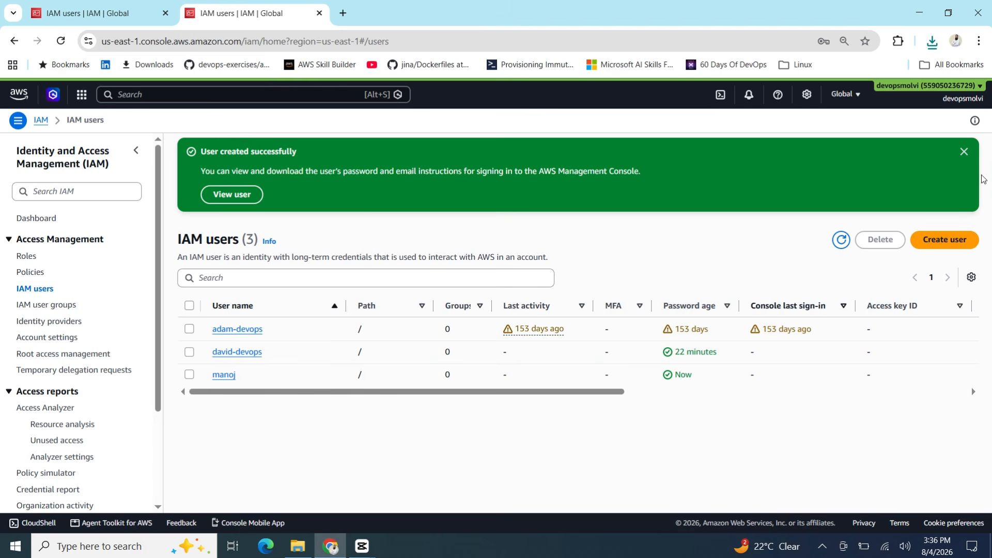
{"action": "left_click", "coordinate": [965, 152]}
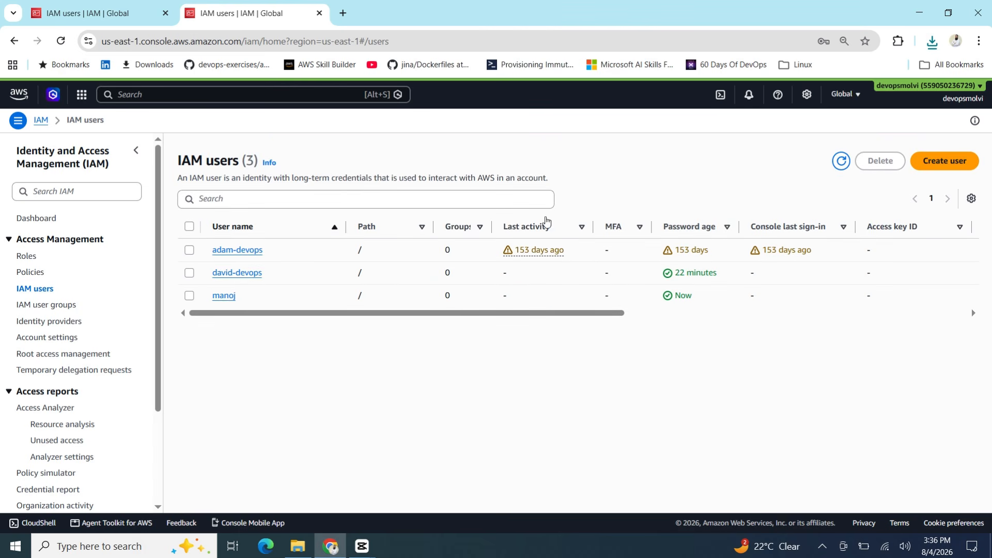
Start a new IAM user group named ec2-team and select all listed users as members
{"action": "left_click", "coordinate": [46, 309]}
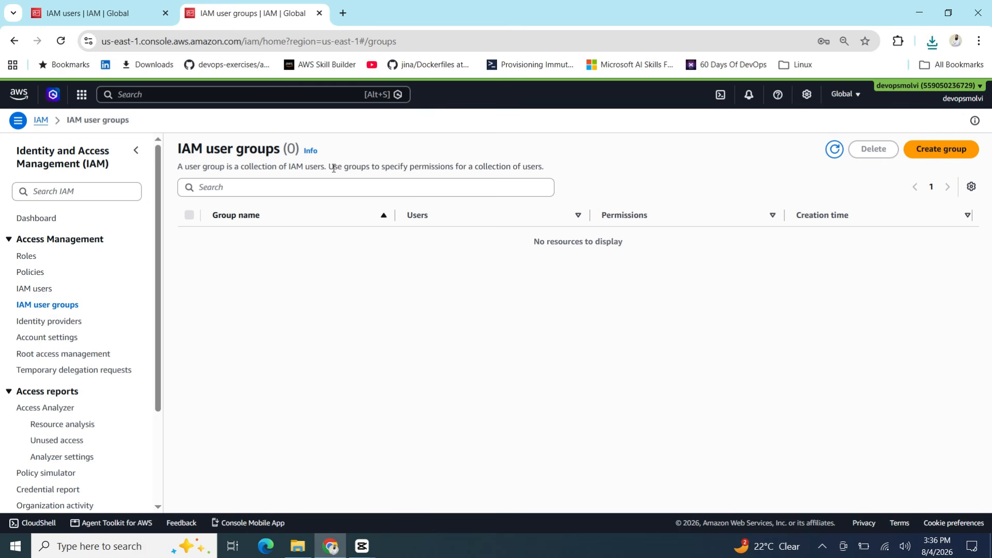
{"action": "left_click_drag", "start_coordinate": [333, 167], "coordinate": [533, 171]}
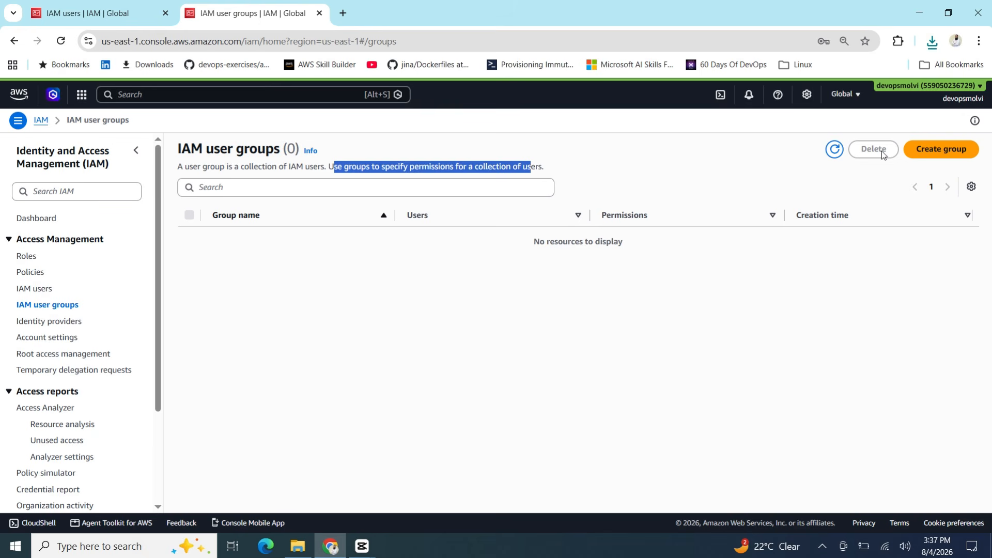
{"action": "left_click", "coordinate": [923, 150]}
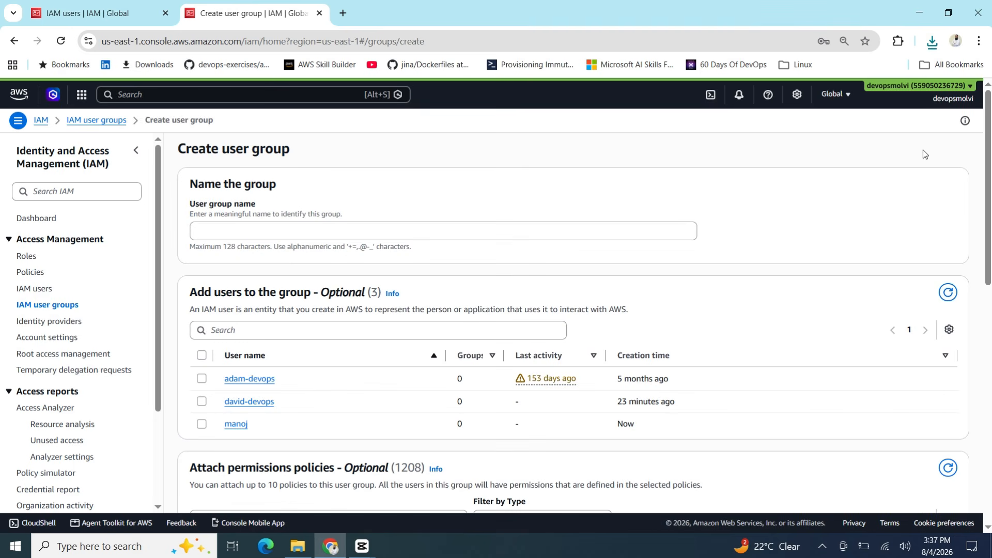
{"action": "left_click", "coordinate": [245, 227]}
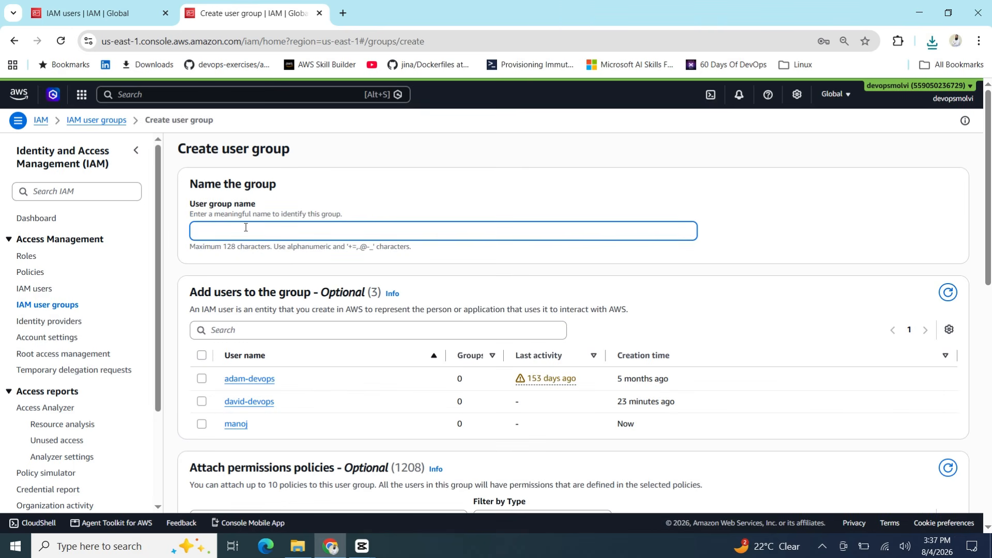
{"action": "type", "text": "ec2-team"}
{"action": "left_click", "coordinate": [202, 378]}
{"action": "left_click", "coordinate": [202, 403]}
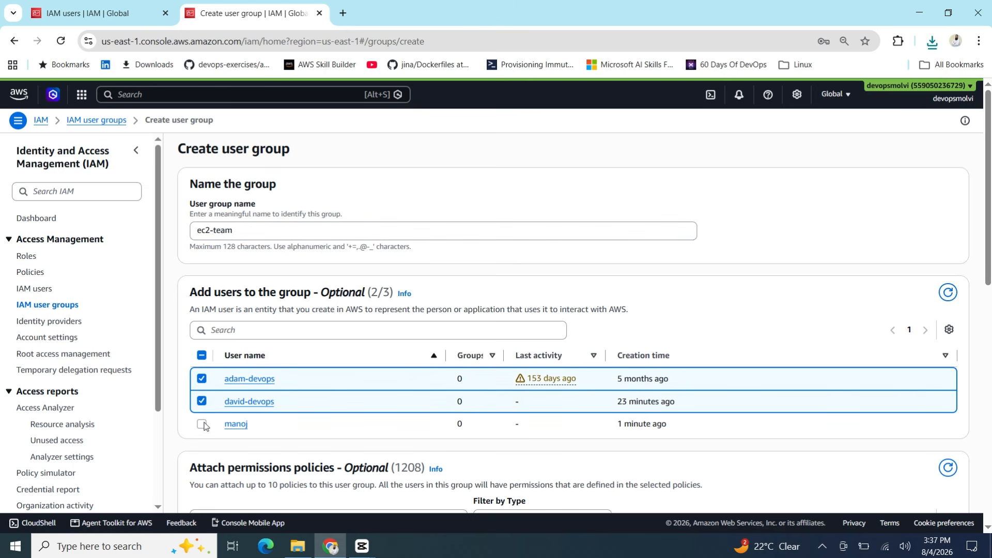
{"action": "left_click", "coordinate": [202, 424]}
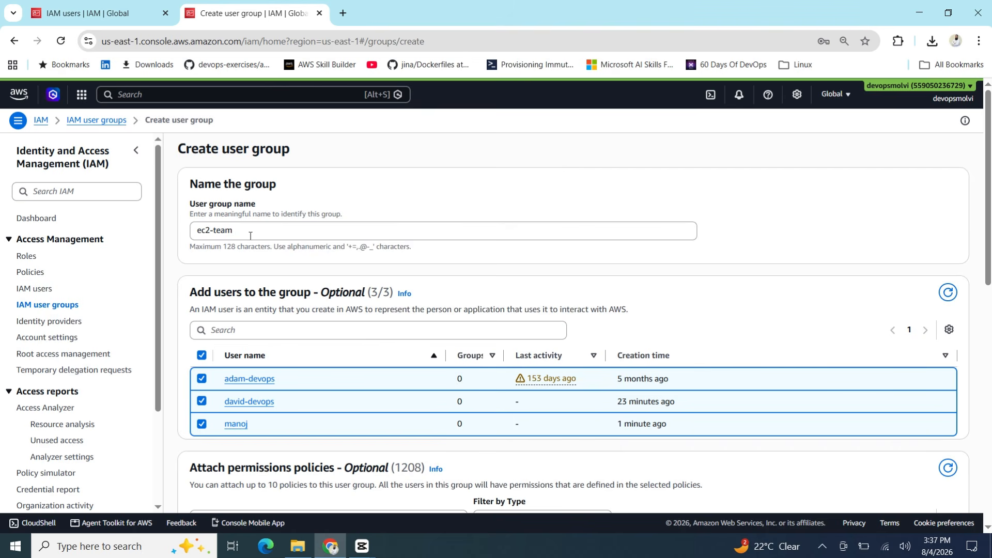
Select the AmazonEC2FullAccess policy for the group and create the group
{"action": "left_click_drag", "start_coordinate": [988, 220], "coordinate": [988, 332]}
{"action": "left_click", "coordinate": [294, 253]}
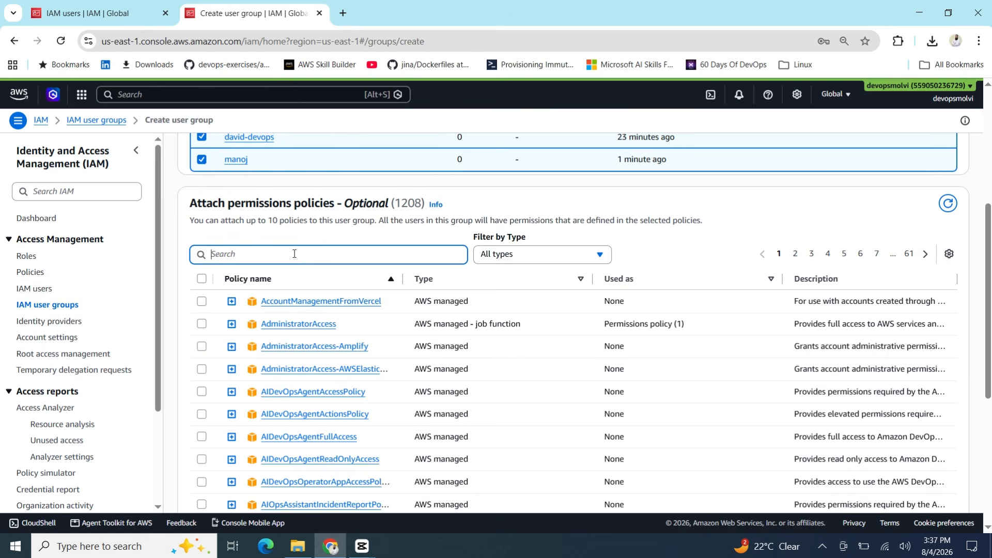
{"action": "type", "text": "ec2full"}
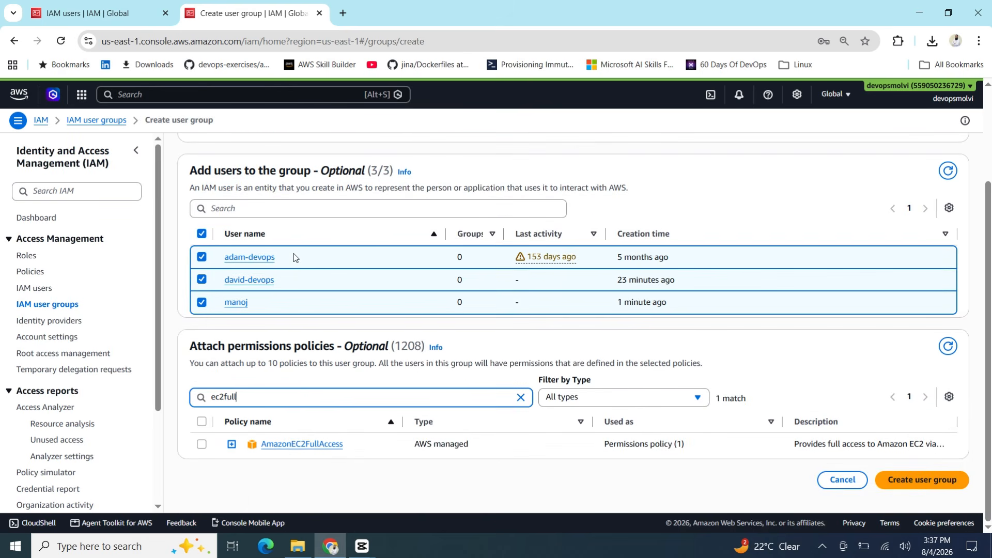
{"action": "left_click", "coordinate": [201, 444]}
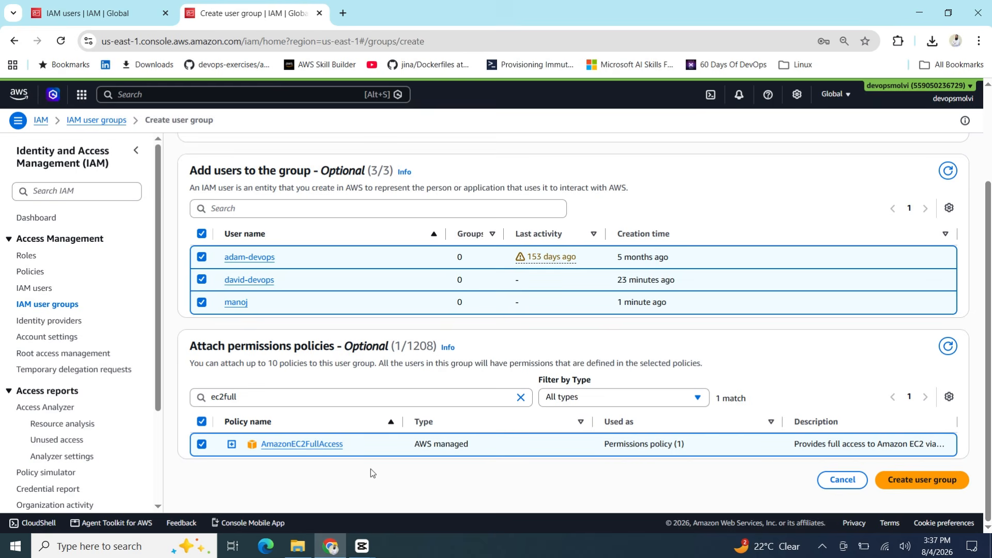
{"action": "left_click", "coordinate": [935, 480]}
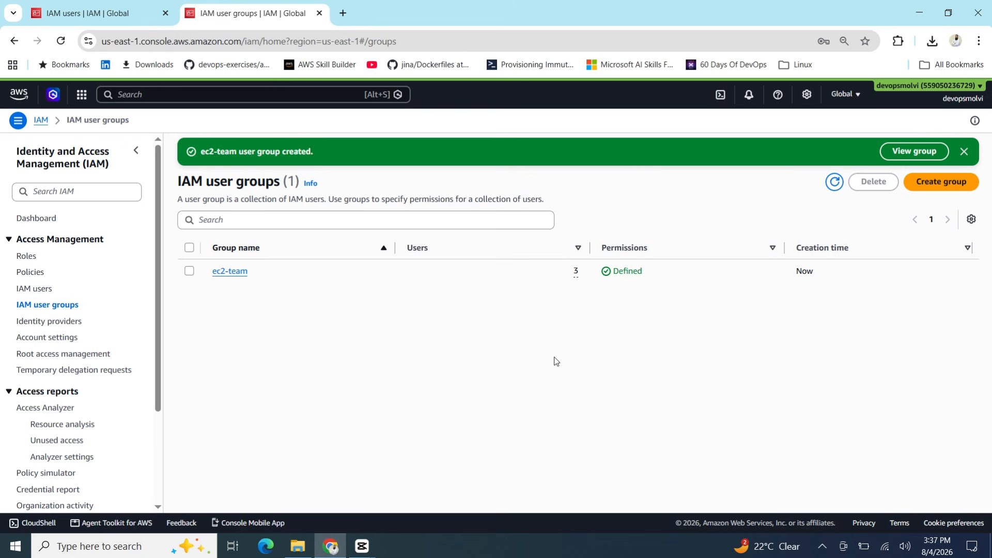
Attach the AmazonS3FullAccess policy to the ec2-team group
{"action": "left_click", "coordinate": [231, 272]}
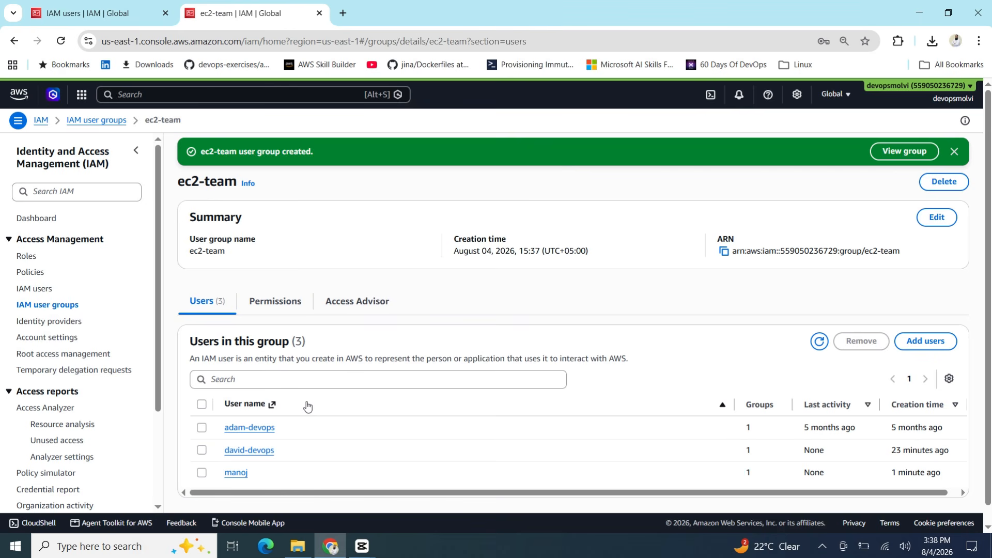
{"action": "left_click", "coordinate": [276, 308]}
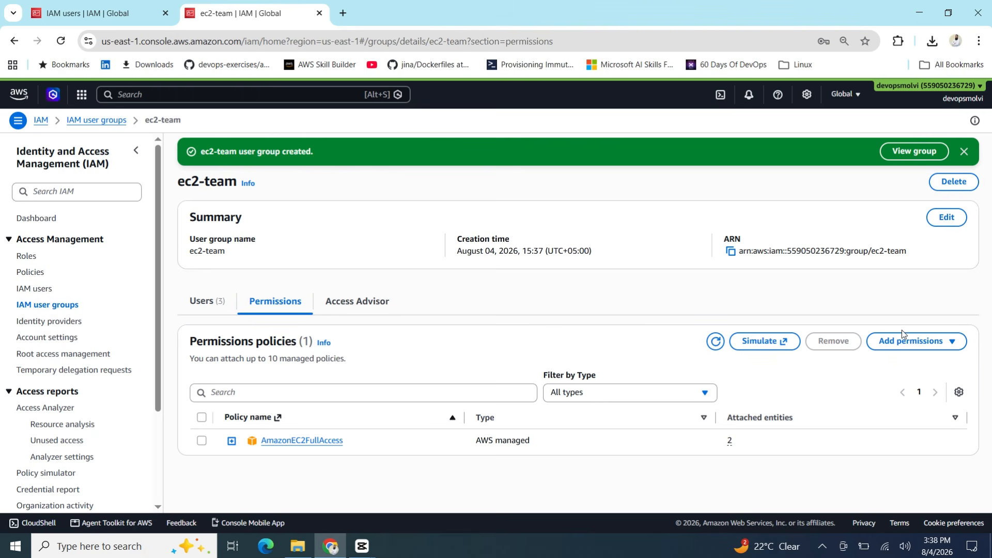
{"action": "left_click", "coordinate": [954, 344]}
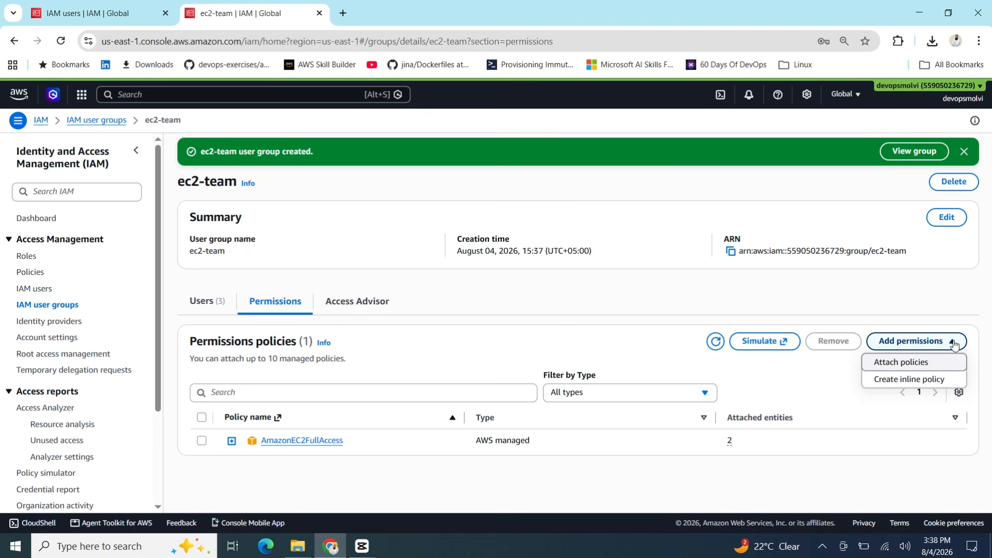
{"action": "left_click", "coordinate": [894, 364]}
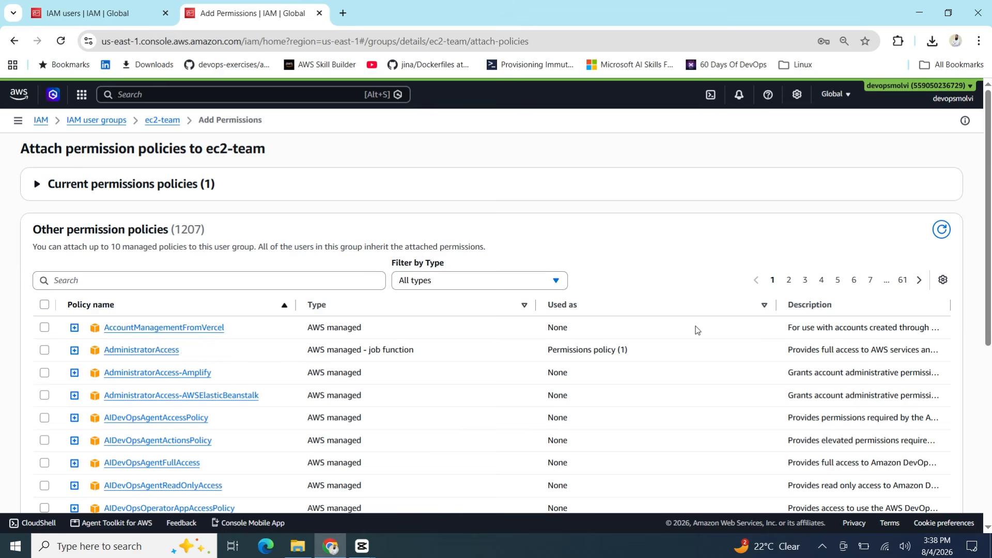
{"action": "left_click", "coordinate": [136, 284]}
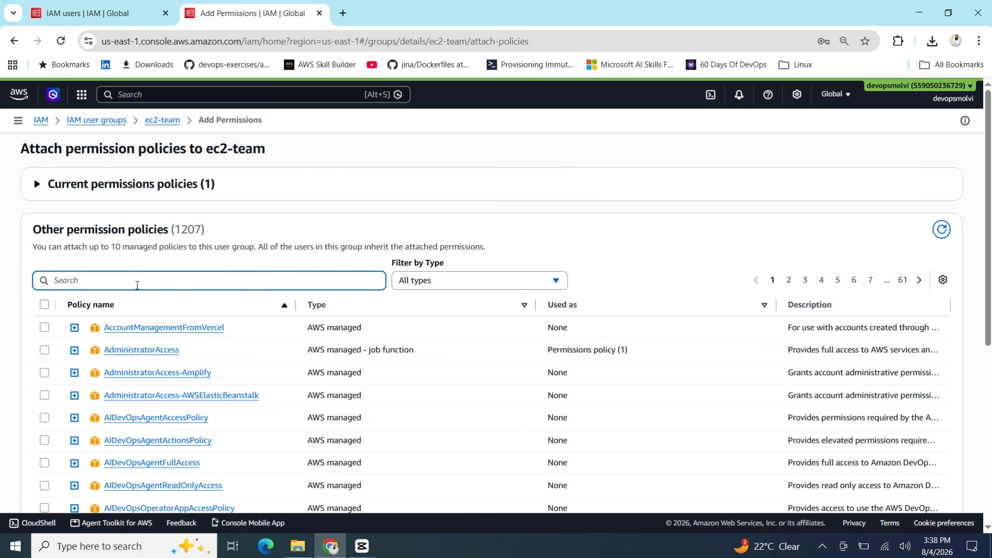
{"action": "type", "text": "s3"}
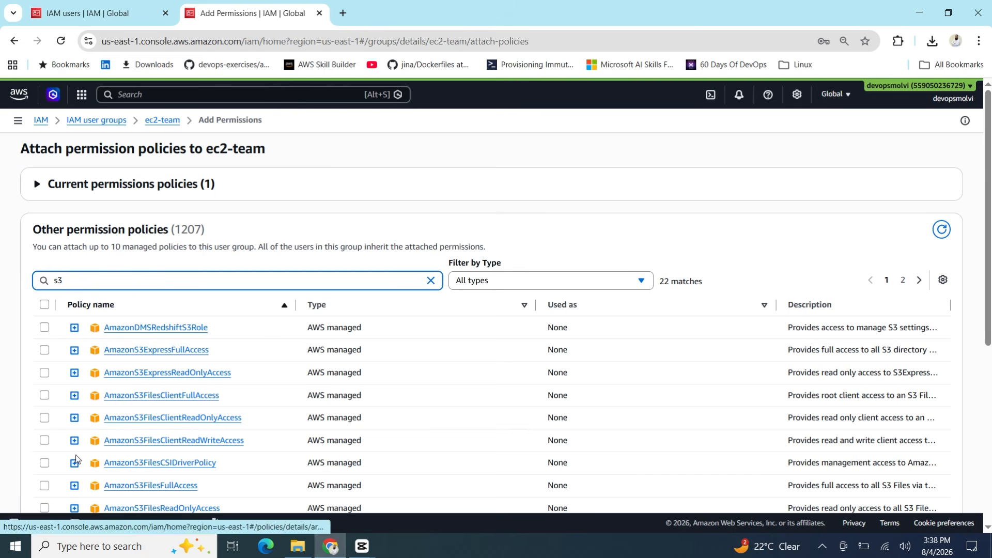
{"action": "type", "text": "full"}
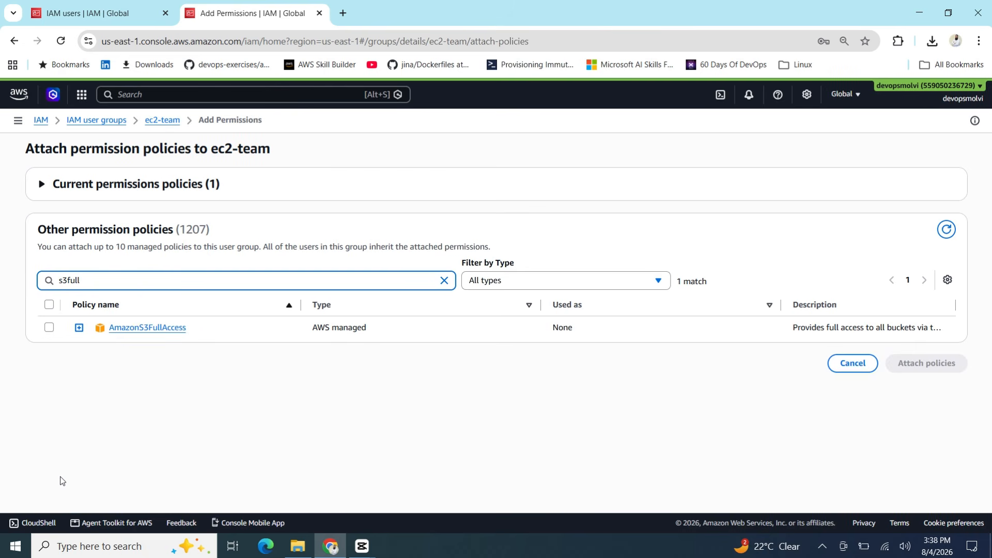
{"action": "left_click", "coordinate": [49, 327]}
{"action": "left_click", "coordinate": [934, 361]}
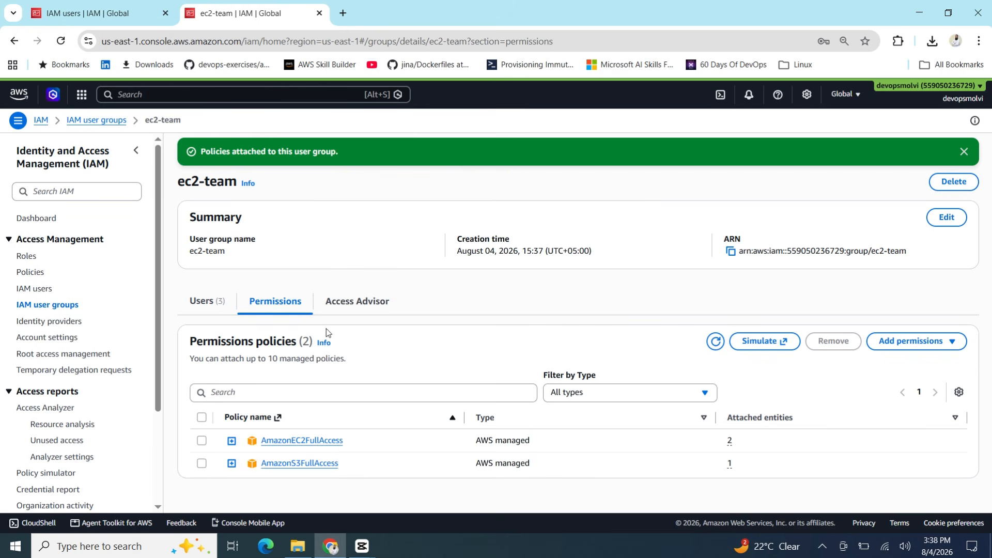
Refresh the IAM users list and open the newly created user to examine the policies inherited from ec2-team
{"action": "left_click", "coordinate": [122, 13]}
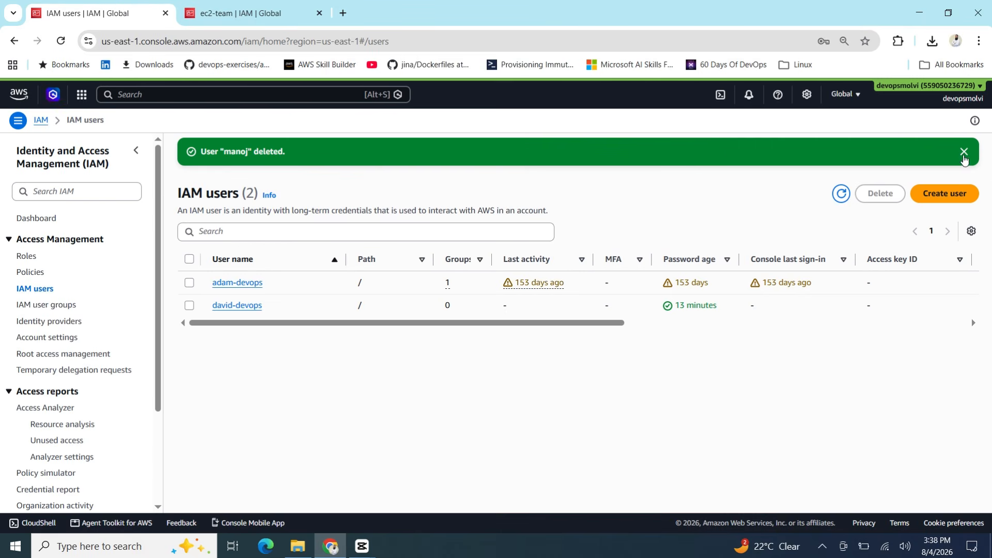
{"action": "left_click", "coordinate": [965, 151]}
{"action": "left_click", "coordinate": [842, 161]}
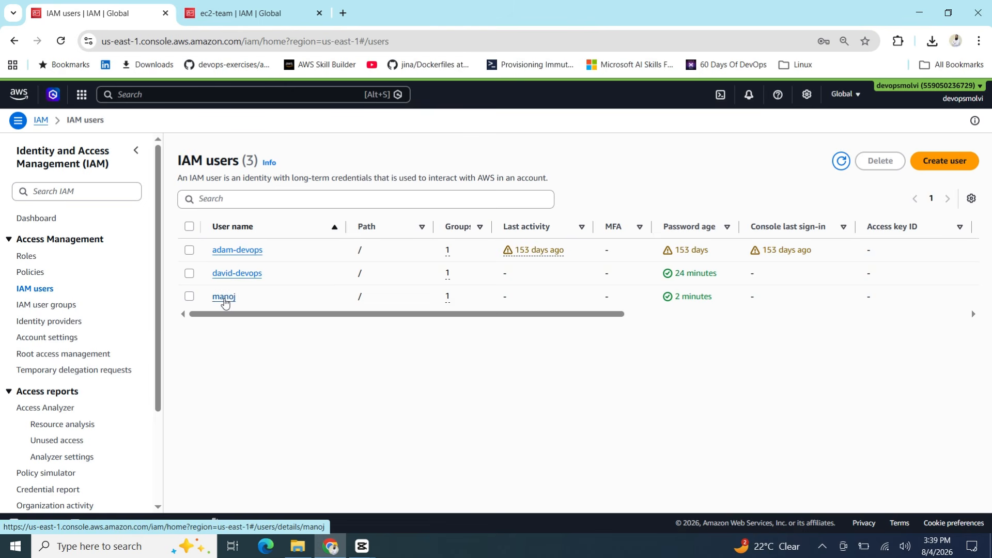
{"action": "left_click", "coordinate": [224, 297]}
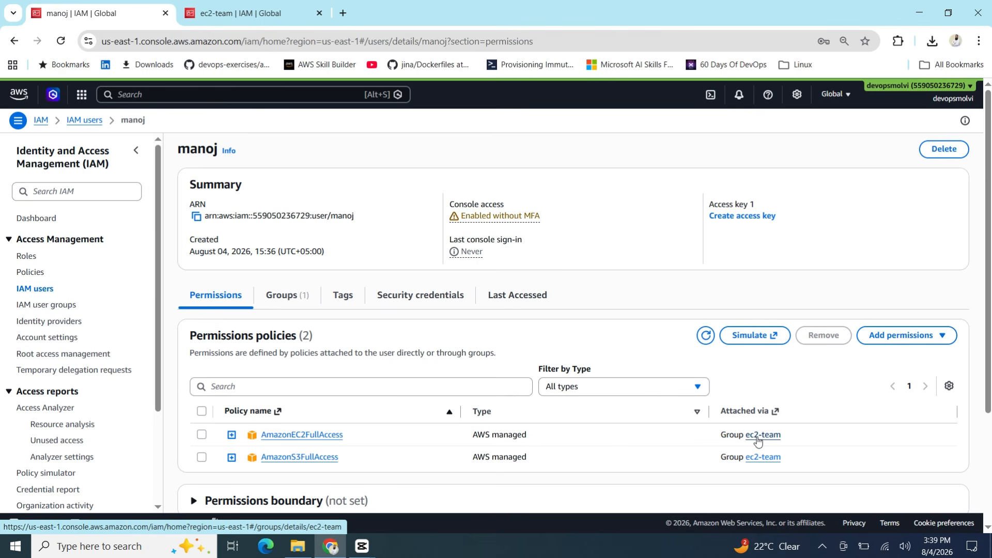
Open the second listed IAM user and examine which policies are attached directly and which through a group
{"action": "left_click", "coordinate": [33, 293]}
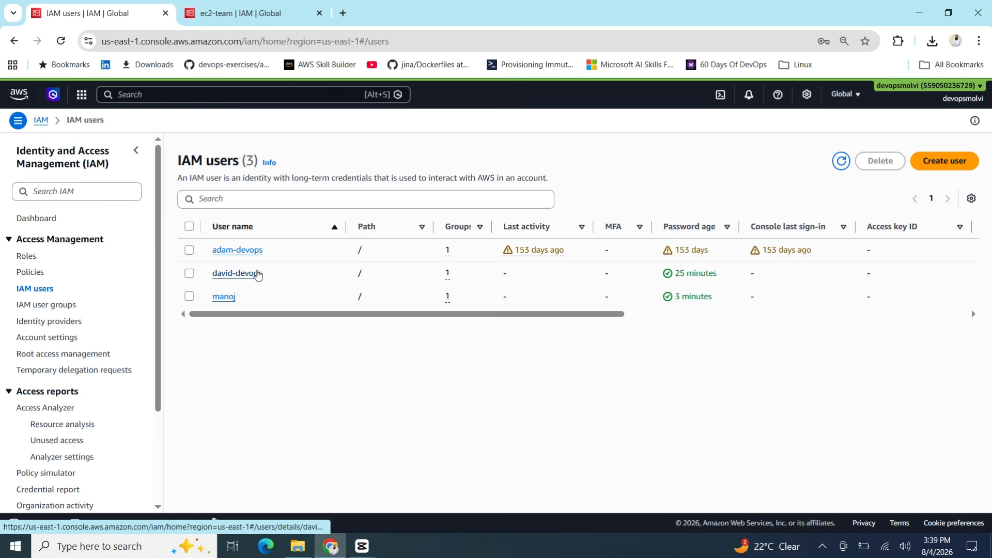
{"action": "left_click", "coordinate": [227, 274]}
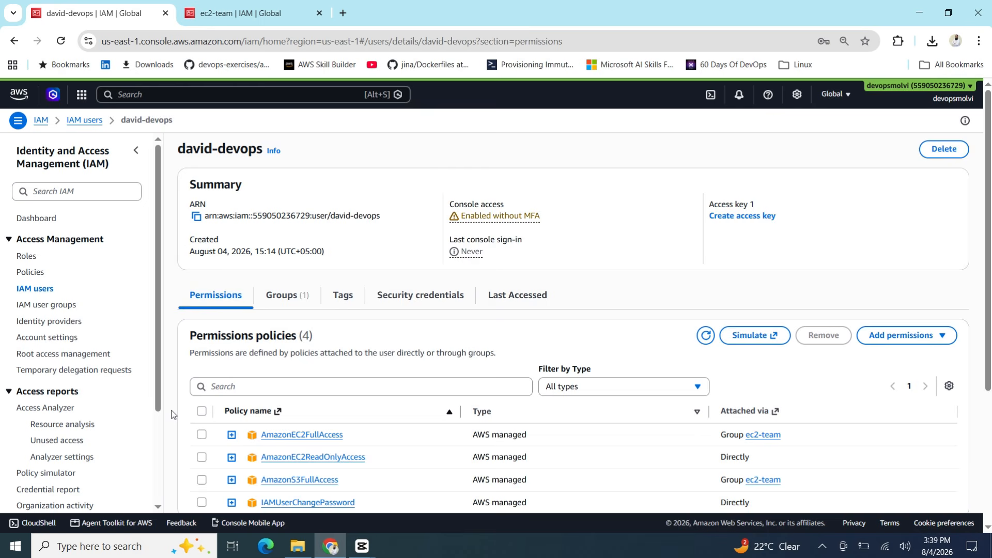
{"action": "scroll", "coordinate": [173, 413], "scroll_direction": "down", "scroll_amount": 2}
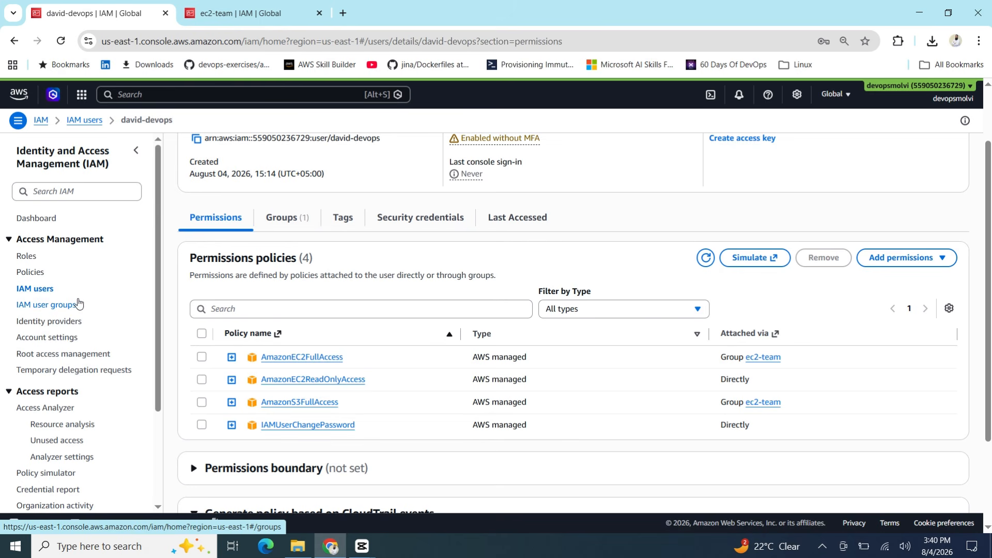
Remove the second listed user from the ec2-team group
{"action": "left_click", "coordinate": [245, 13]}
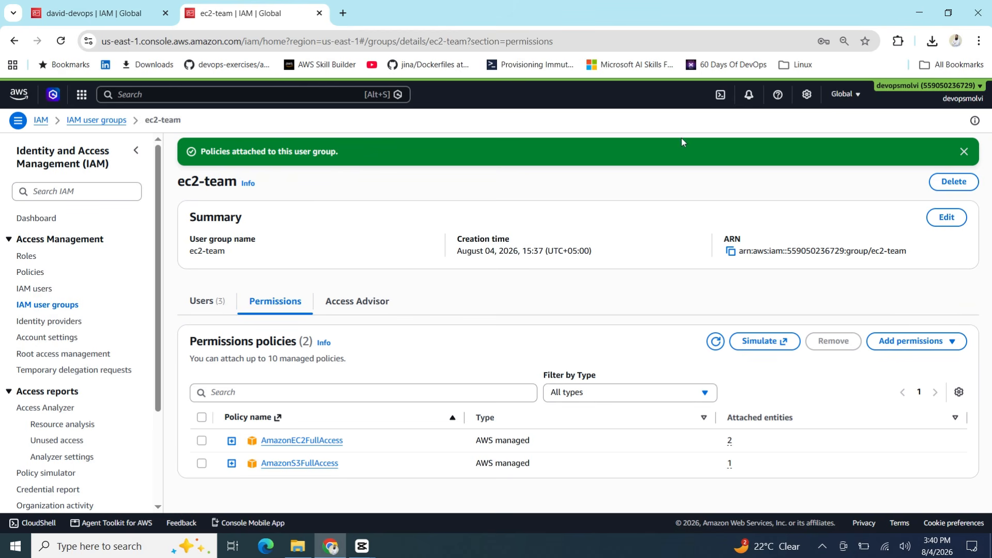
{"action": "left_click", "coordinate": [964, 152]}
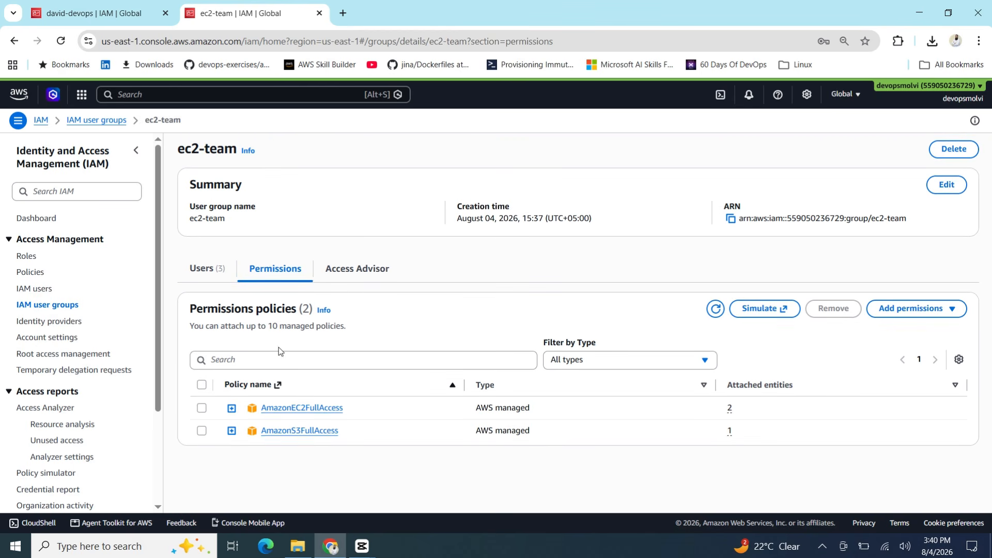
{"action": "left_click", "coordinate": [196, 272]}
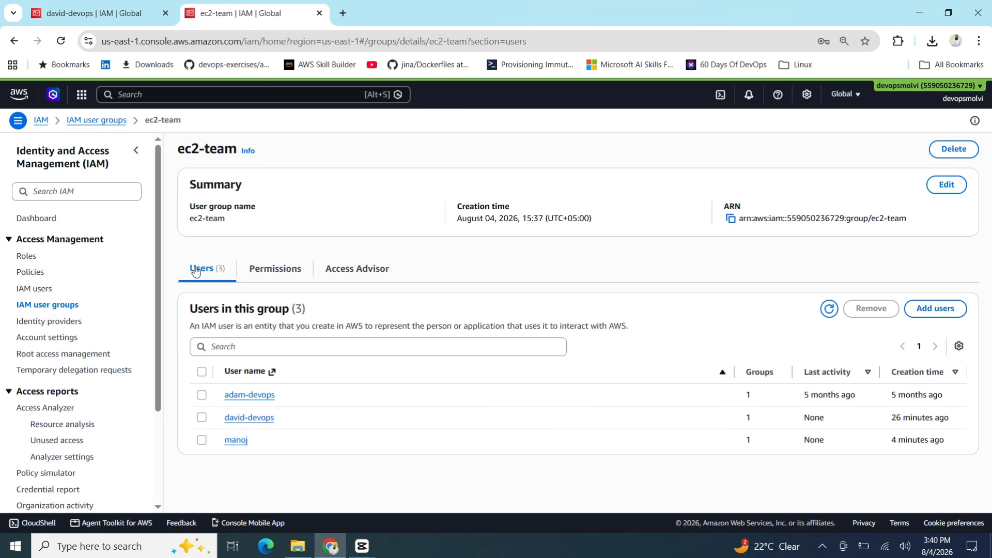
{"action": "left_click", "coordinate": [202, 417]}
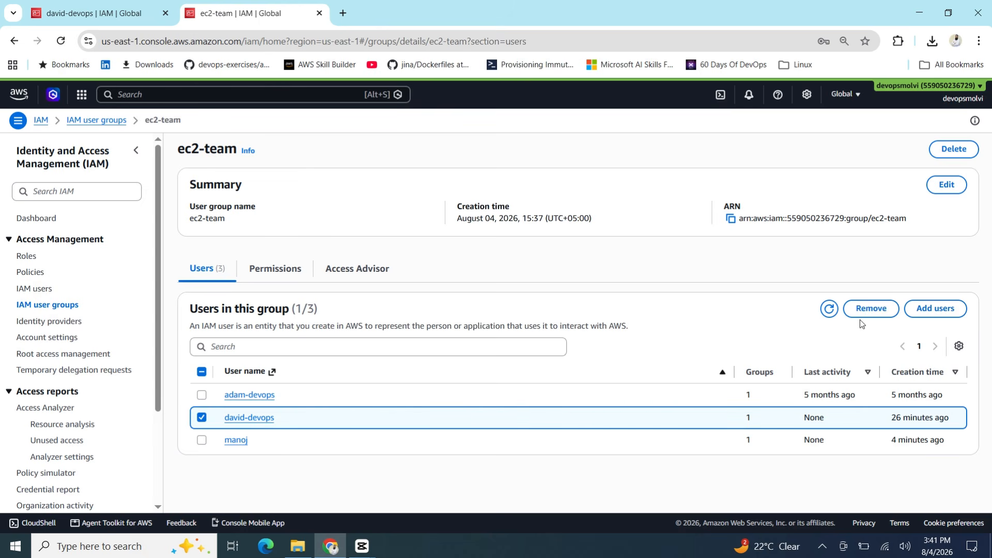
{"action": "left_click", "coordinate": [880, 307]}
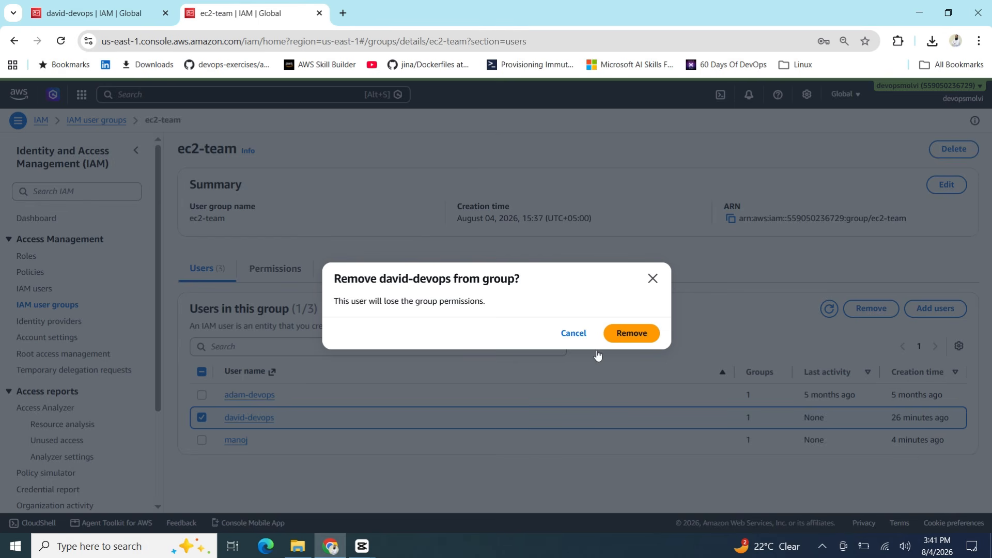
{"action": "left_click", "coordinate": [625, 341]}
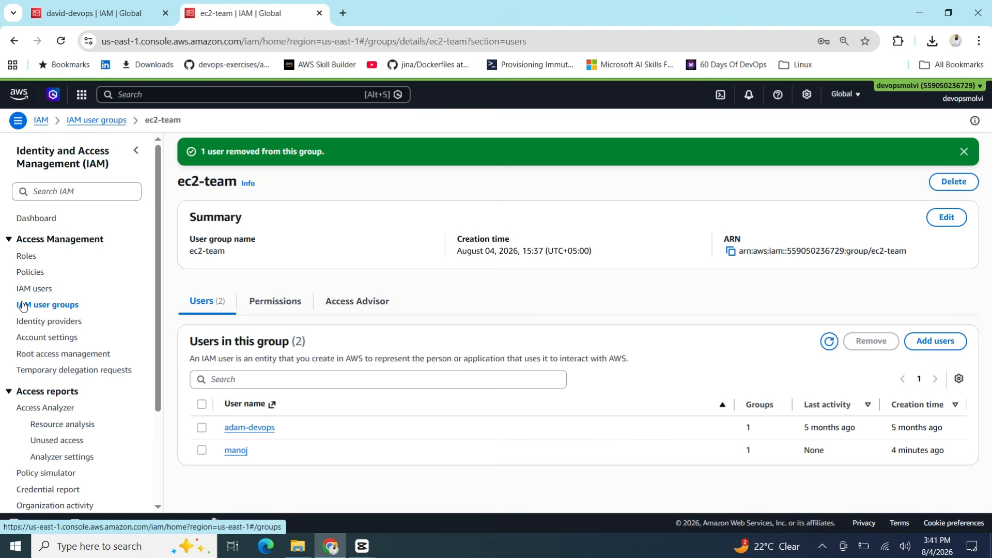
Open the removed member's IAM user details and refresh the permissions policies to check what remains attached
{"action": "left_click", "coordinate": [37, 289]}
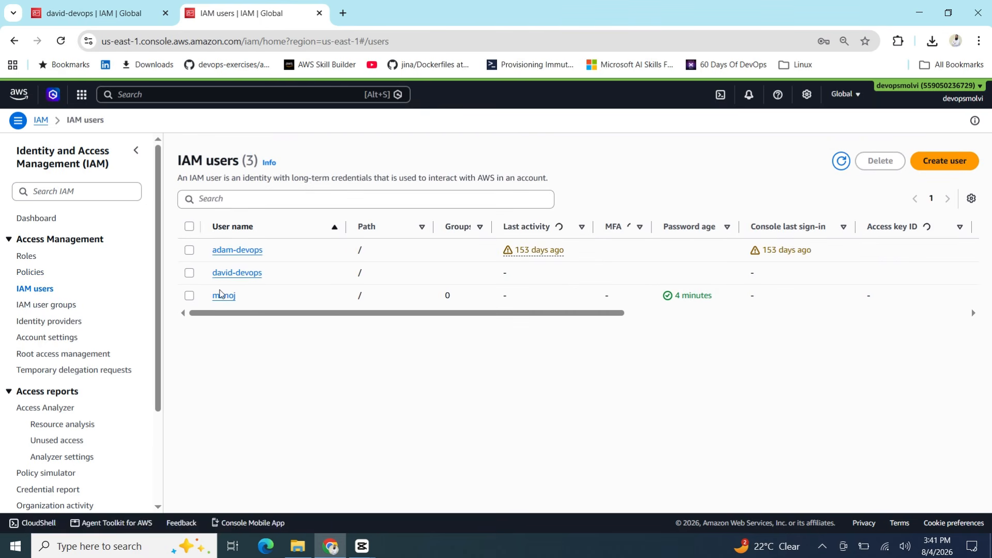
{"action": "left_click", "coordinate": [239, 277]}
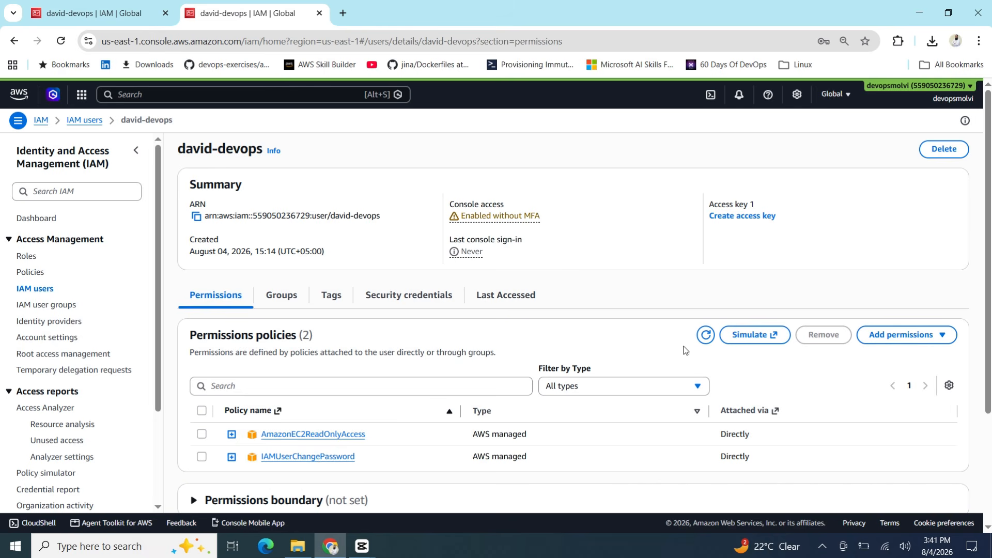
{"action": "left_click", "coordinate": [705, 344]}
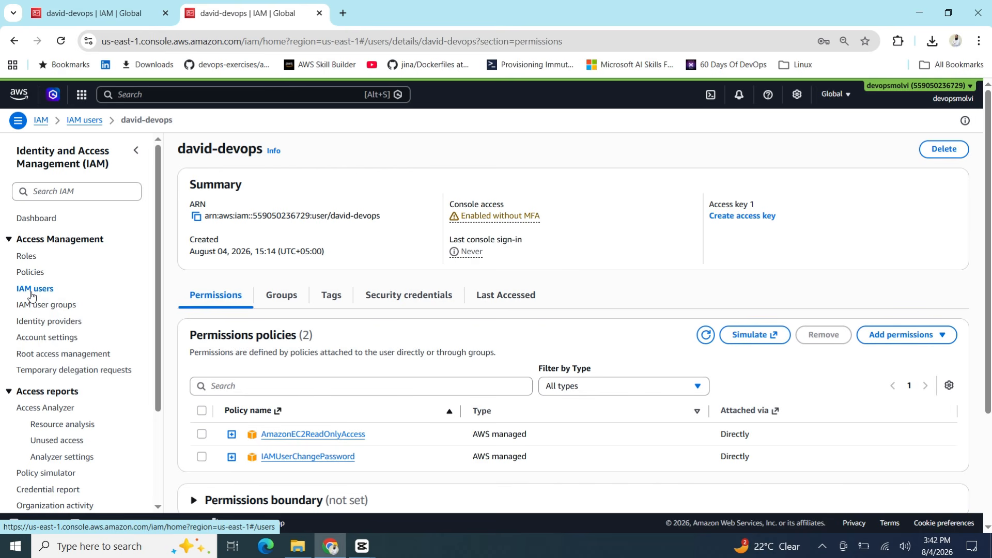
Open the IAM roles list and read the description of what a role is
{"action": "left_click", "coordinate": [26, 257]}
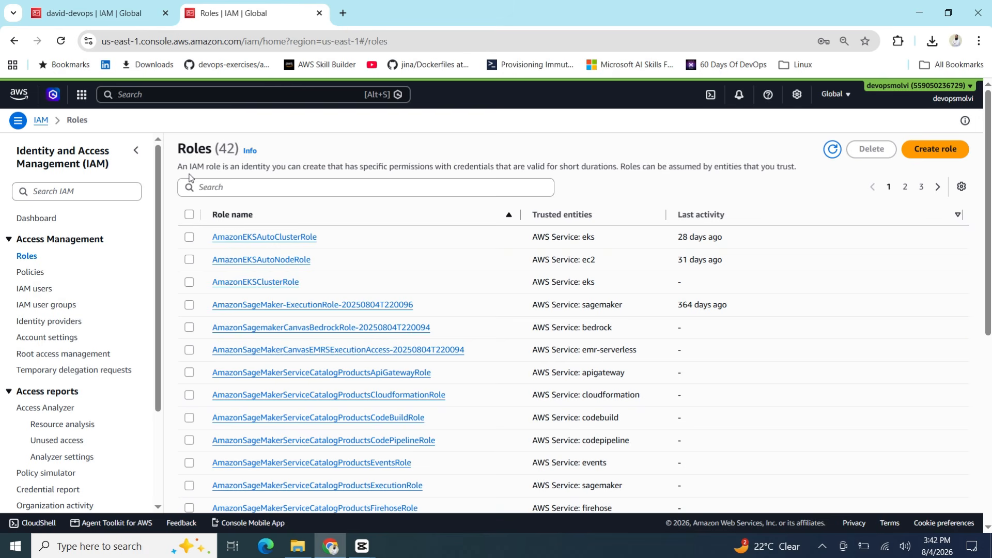
{"action": "left_click_drag", "start_coordinate": [177, 166], "coordinate": [624, 162]}
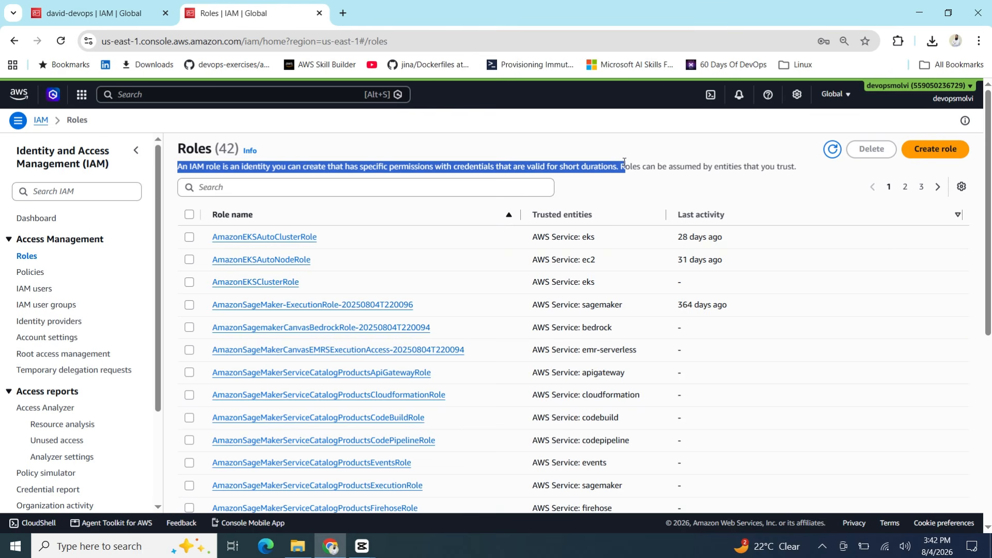
{"action": "left_click", "coordinate": [573, 180]}
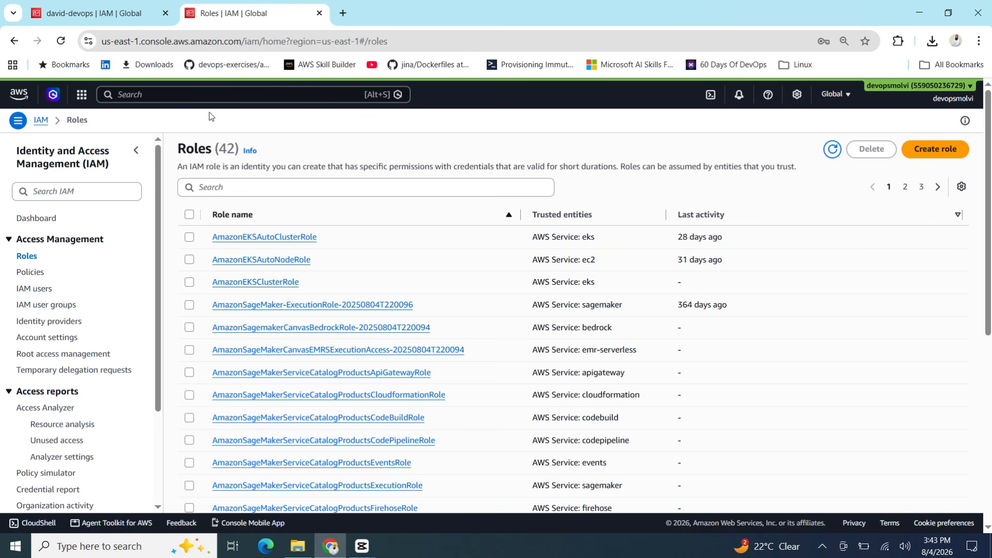
Search the AWS services for eks, open Elastic Kubernetes Service and open the cluster creation form
{"action": "left_click", "coordinate": [200, 98]}
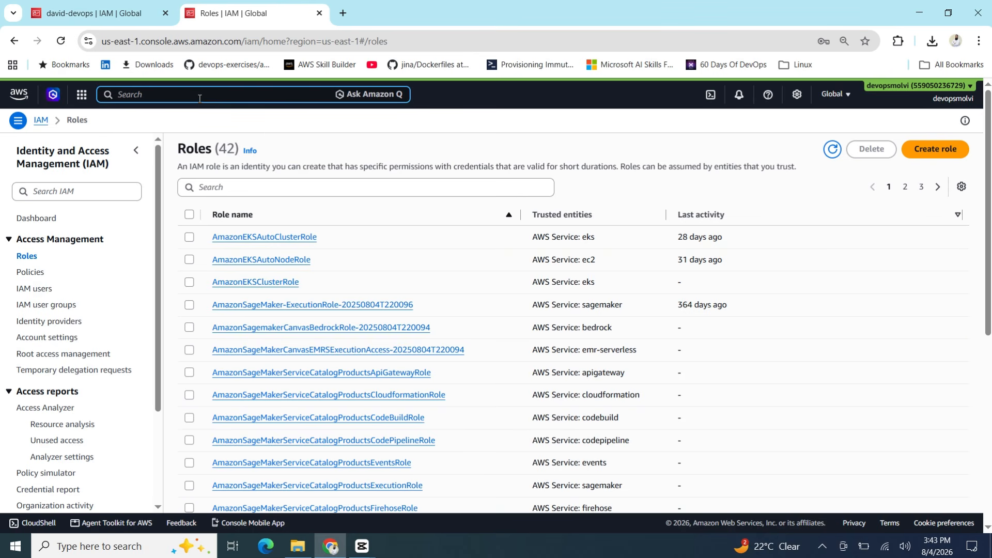
{"action": "type", "text": "eks"}
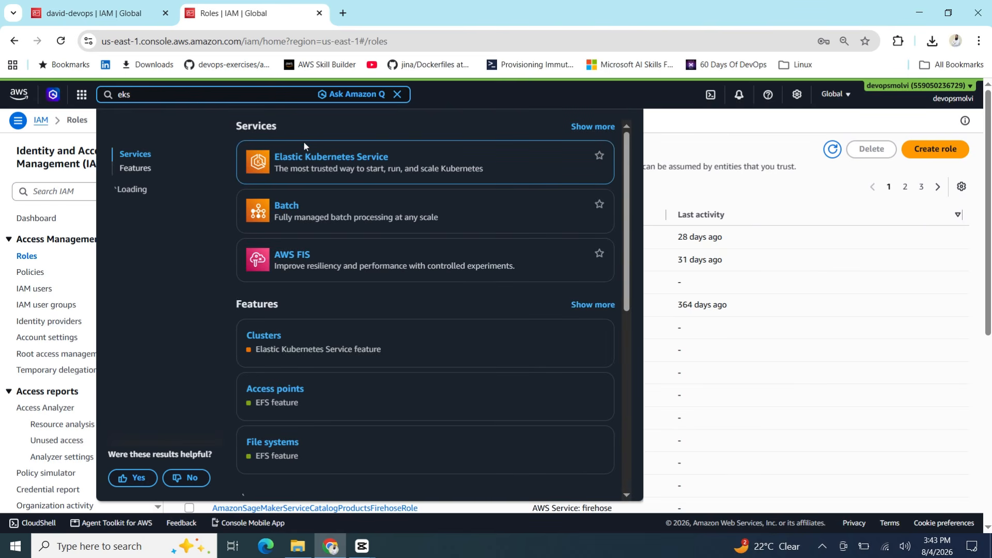
{"action": "left_click", "coordinate": [317, 159]}
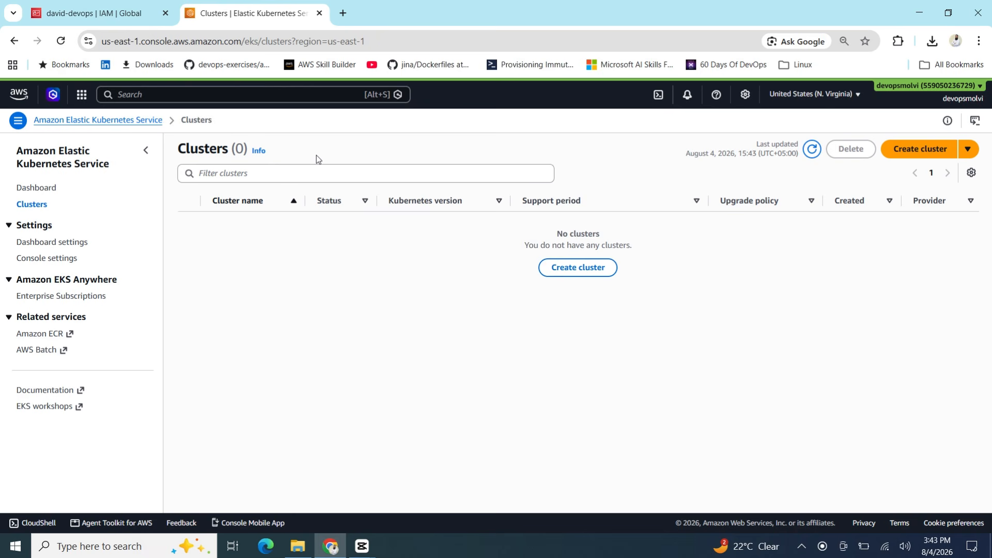
{"action": "left_click", "coordinate": [580, 275]}
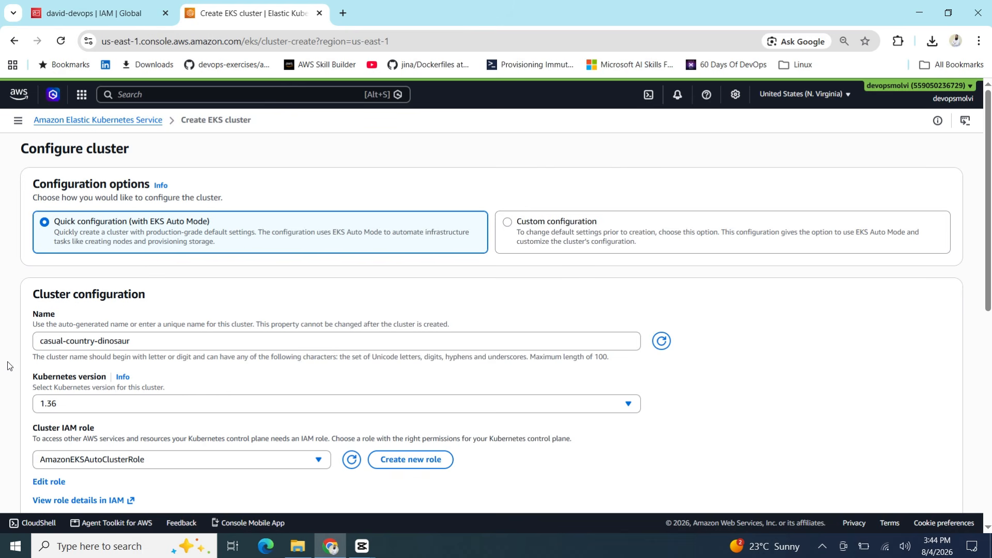
Examine the cluster and node IAM role settings, and view the AmazonEKSAutoNodeRole permissions policies in IAM
{"action": "scroll", "coordinate": [7, 366], "scroll_direction": "down", "scroll_amount": 4}
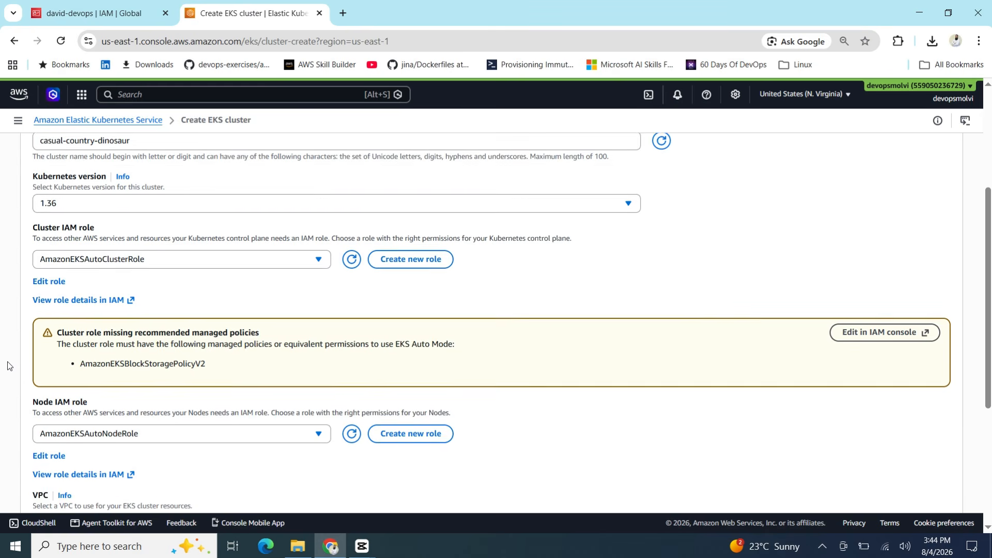
{"action": "scroll", "coordinate": [8, 366], "scroll_direction": "down", "scroll_amount": 1}
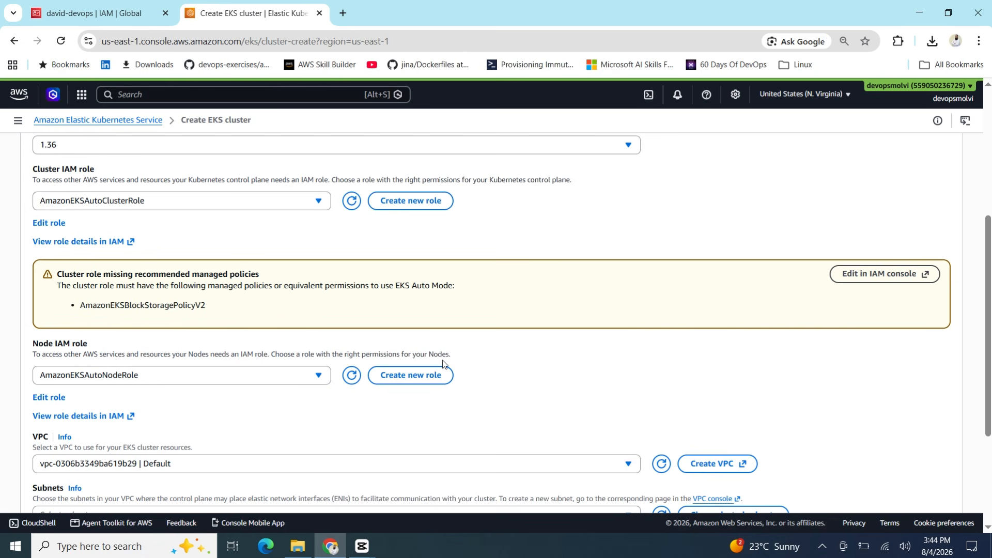
{"action": "left_click", "coordinate": [107, 416]}
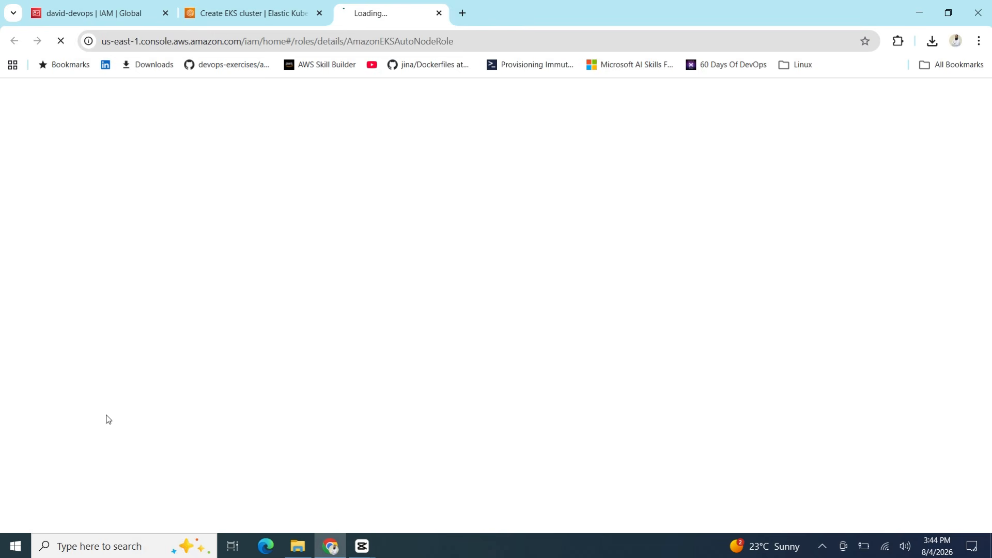
{"action": "left_click", "coordinate": [218, 4]}
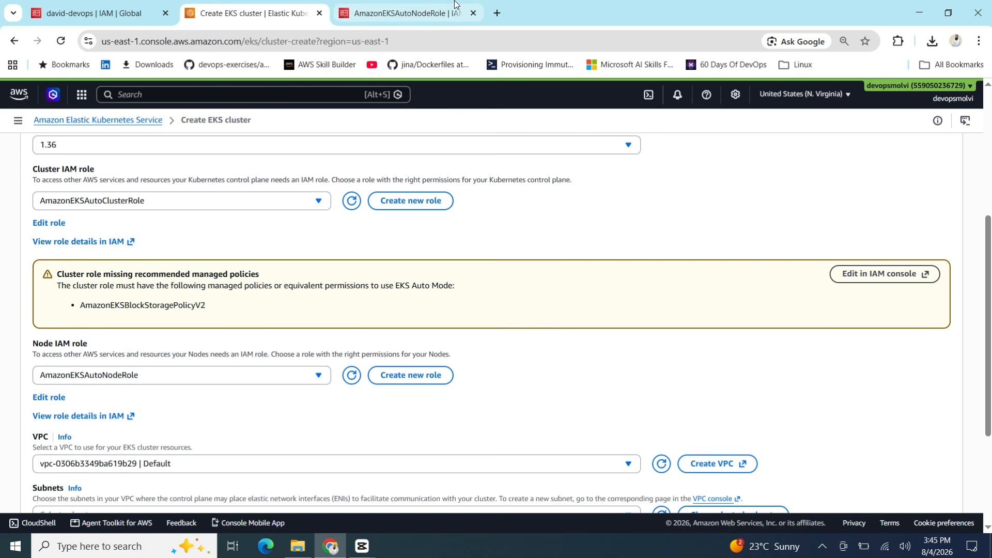
{"action": "key", "text": "ctrl+Tab"}
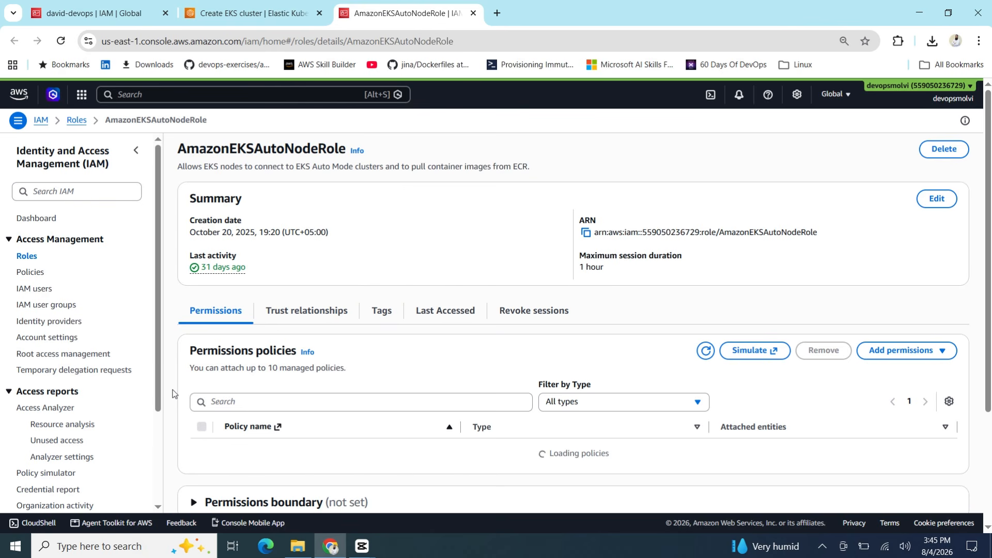
{"action": "scroll", "coordinate": [173, 394], "scroll_direction": "down", "scroll_amount": 3}
{"action": "scroll", "coordinate": [172, 394], "scroll_direction": "down", "scroll_amount": 3}
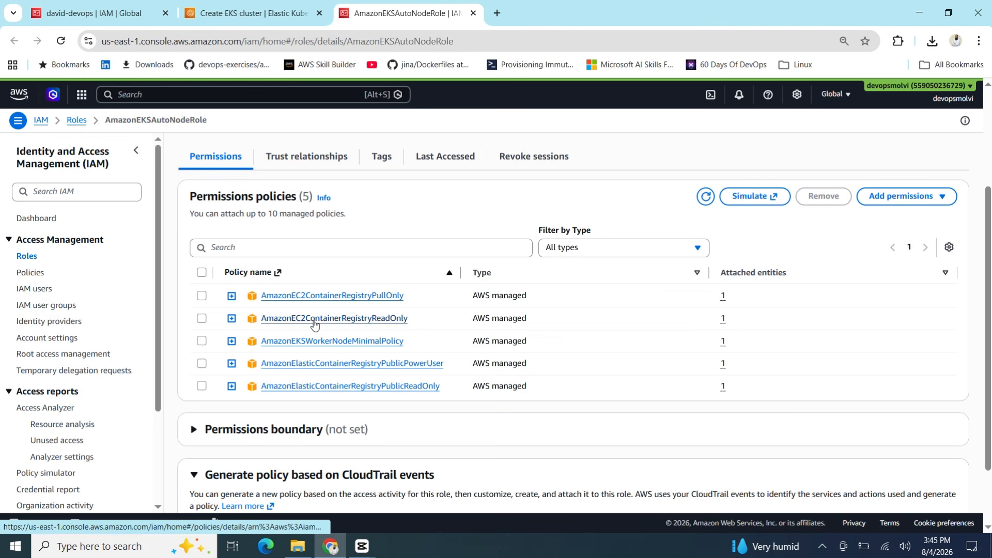
Return to the EKS cluster form, search the AWS services for app runner and open AWS App Runner
{"action": "left_click", "coordinate": [304, 11]}
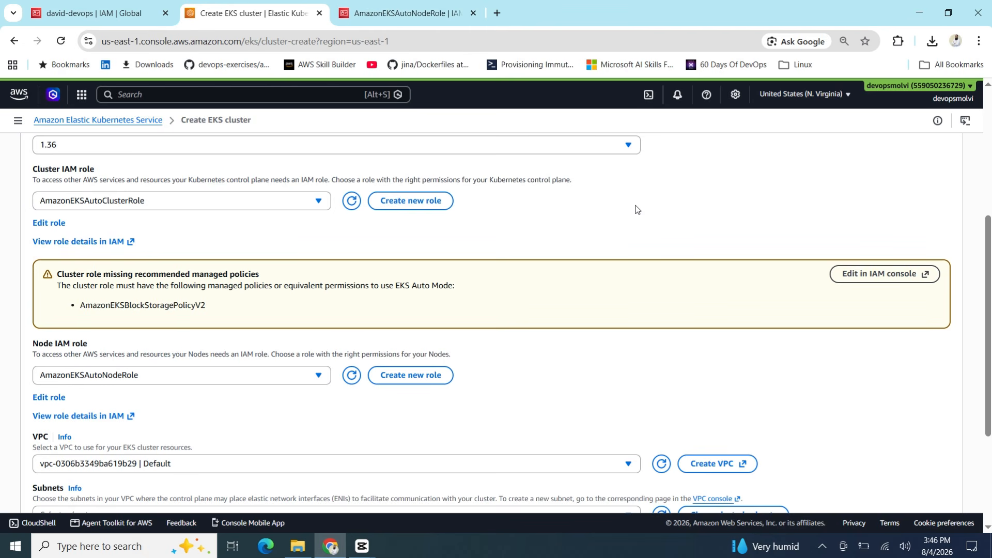
{"action": "left_click", "coordinate": [155, 97]}
{"action": "type", "text": "a"}
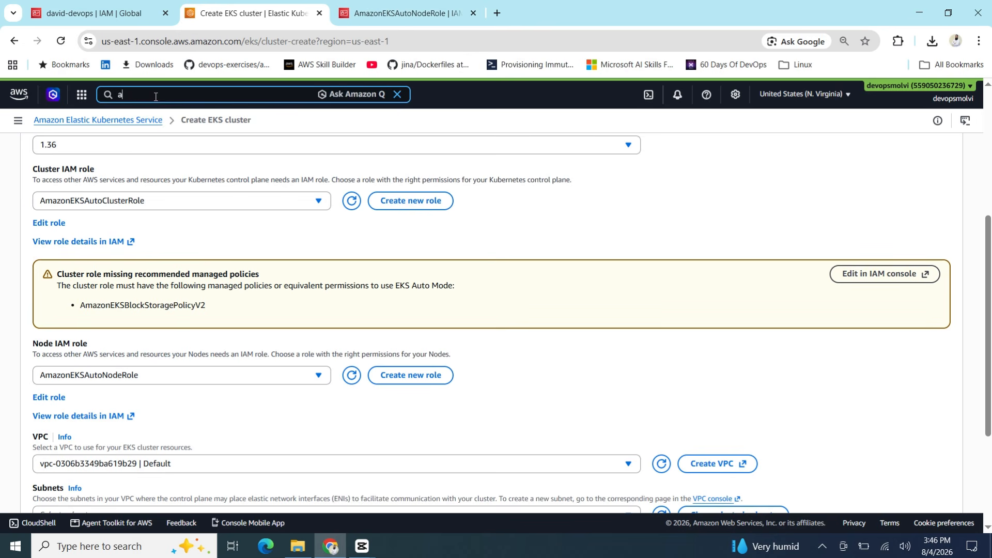
{"action": "type", "text": "pp runner"}
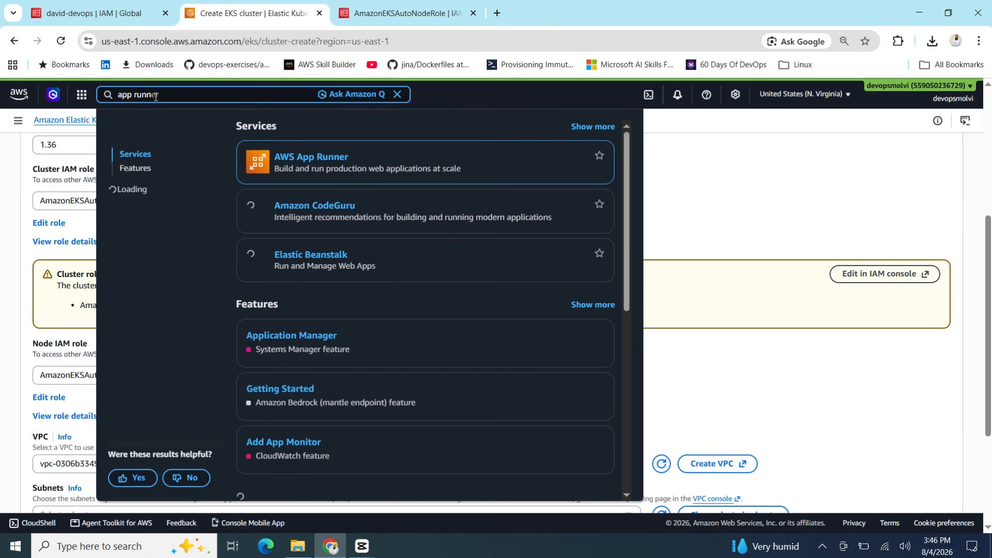
{"action": "left_click", "coordinate": [294, 163]}
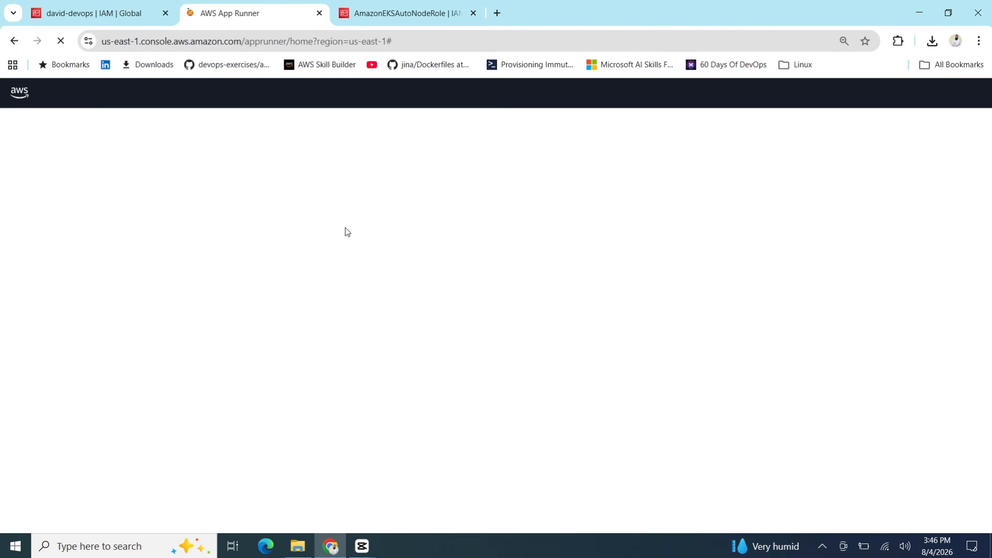
Review the AmazonEKSAutoNodeRole summary and policies again, and return to the AWS App Runner page
{"action": "left_click", "coordinate": [404, 11]}
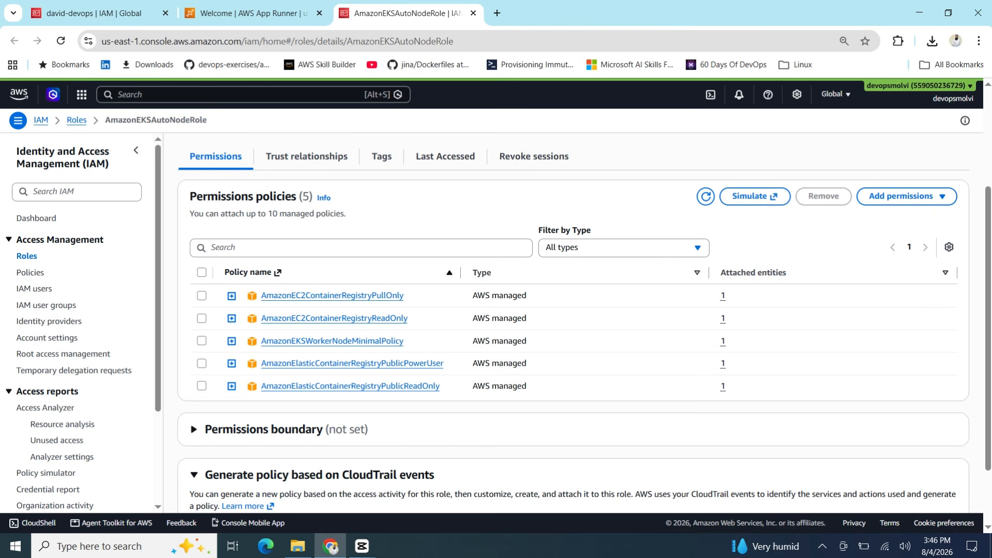
{"action": "scroll", "coordinate": [840, 161], "scroll_direction": "up", "scroll_amount": 3}
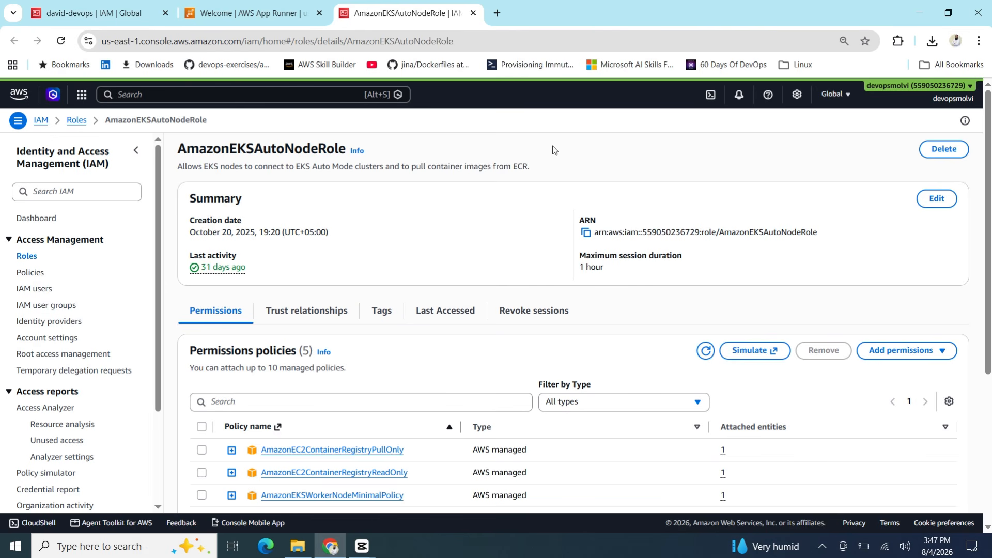
{"action": "left_click", "coordinate": [238, 11]}
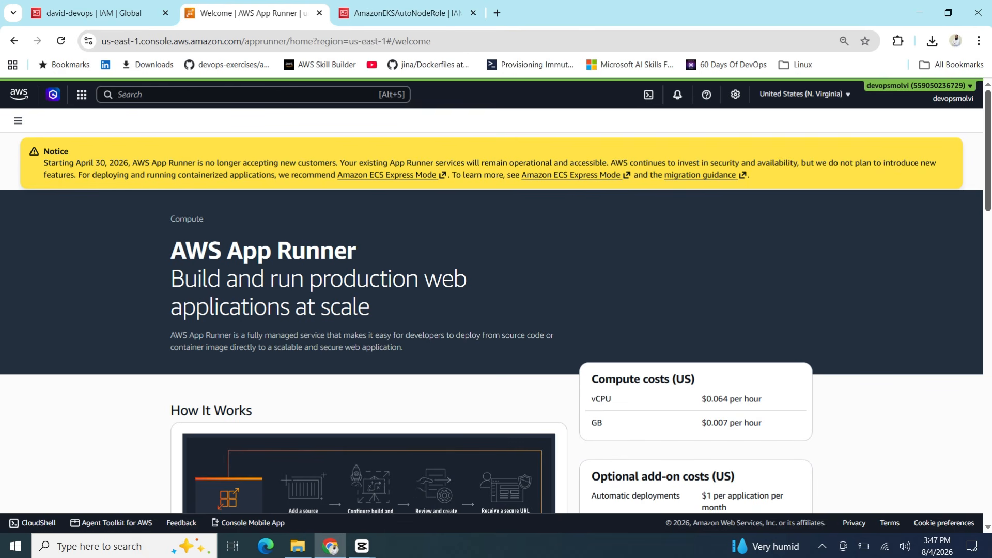
Look over the AWS App Runner welcome page and open its list of services
{"action": "scroll", "coordinate": [496, 331], "scroll_direction": "down", "scroll_amount": 5}
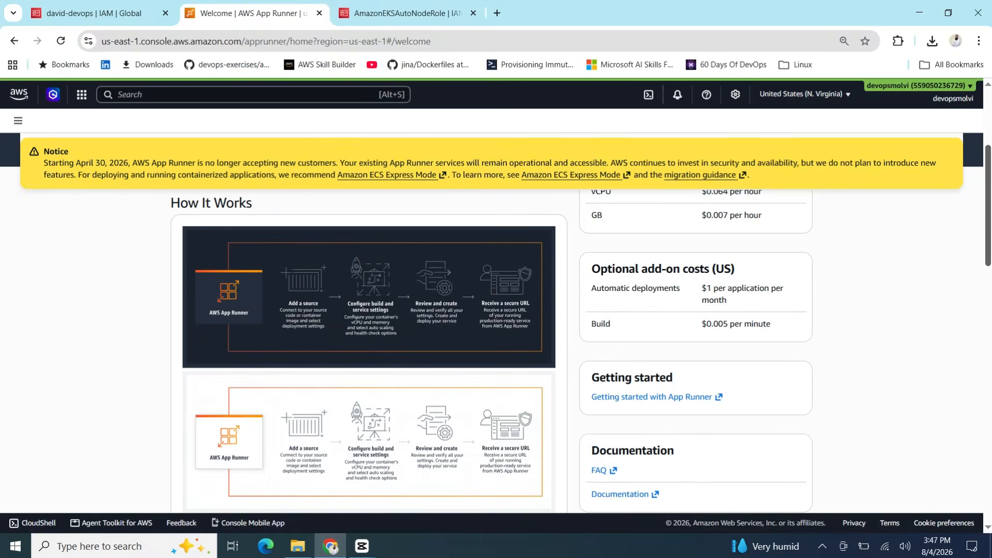
{"action": "scroll", "coordinate": [223, 191], "scroll_direction": "down", "scroll_amount": 2}
{"action": "scroll", "coordinate": [222, 191], "scroll_direction": "up", "scroll_amount": 9}
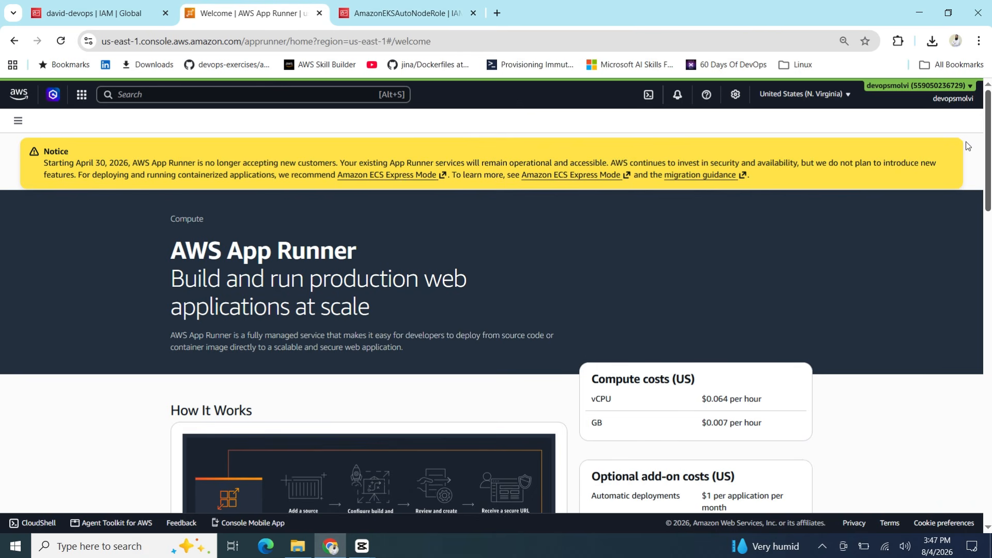
{"action": "left_click", "coordinate": [17, 121]}
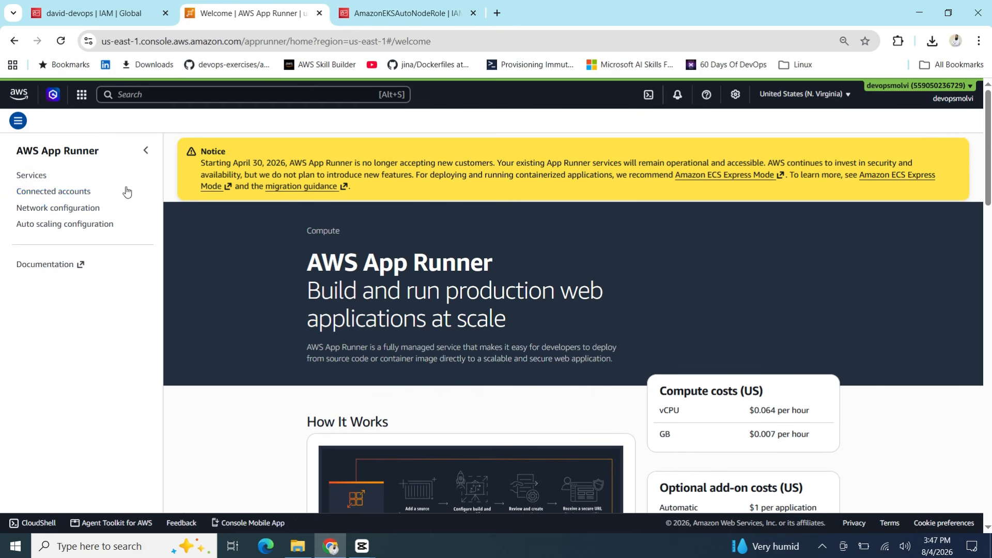
{"action": "left_click", "coordinate": [31, 176]}
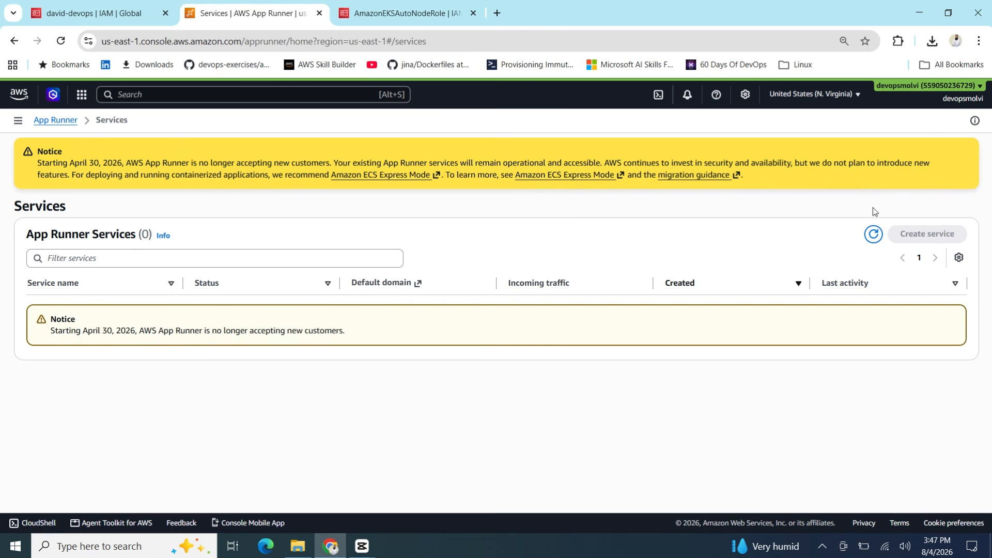
Open Amazon ECS Express Mode from the App Runner notice, close the App Runner page and view the role settings
{"action": "mouse_move", "coordinate": [922, 229]}
{"action": "left_click", "coordinate": [383, 175]}
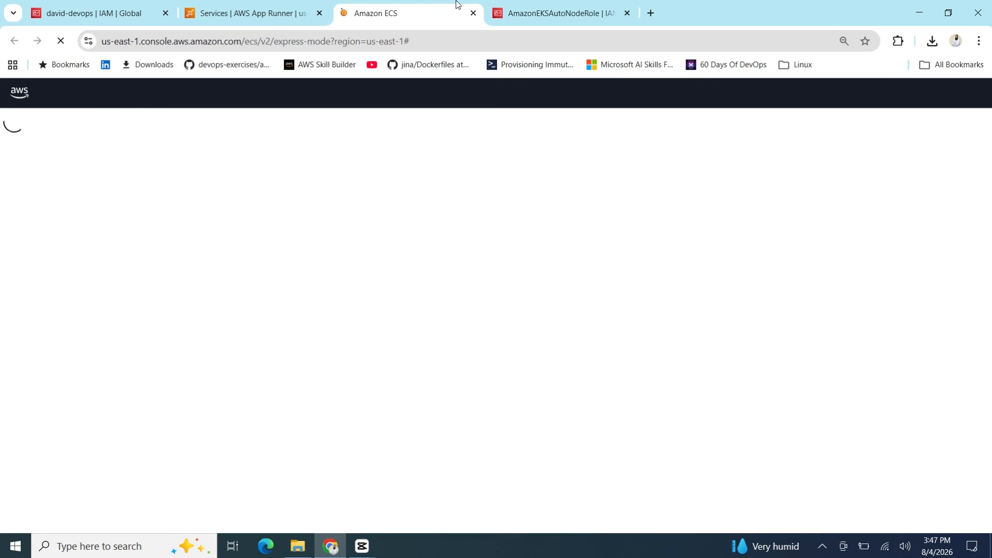
{"action": "left_click", "coordinate": [225, 6]}
{"action": "left_click", "coordinate": [320, 13]}
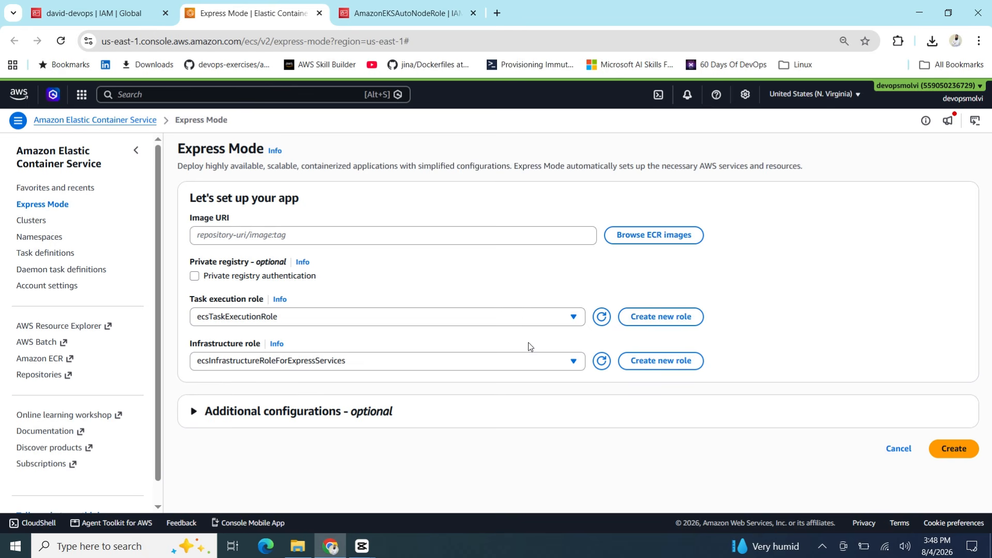
Start creating an IAM role with AWS service as the trusted entity type and EC2 as the service and use case
{"action": "left_click", "coordinate": [129, 4]}
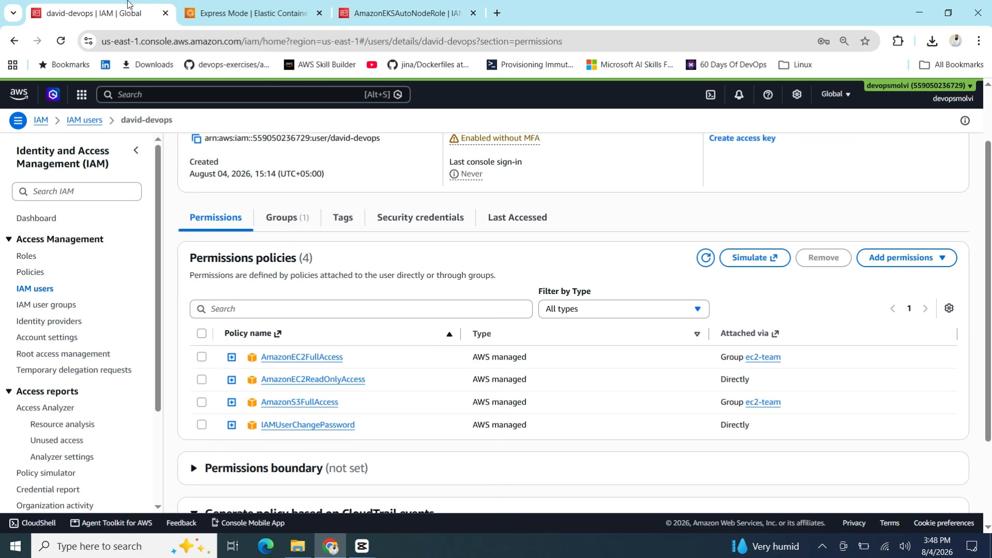
{"action": "left_click", "coordinate": [27, 257]}
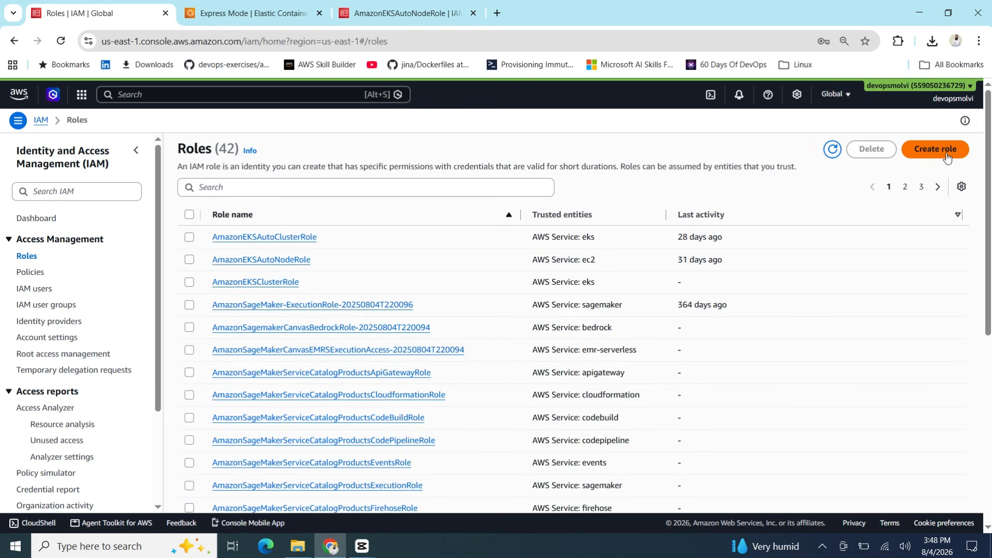
{"action": "left_click", "coordinate": [947, 158]}
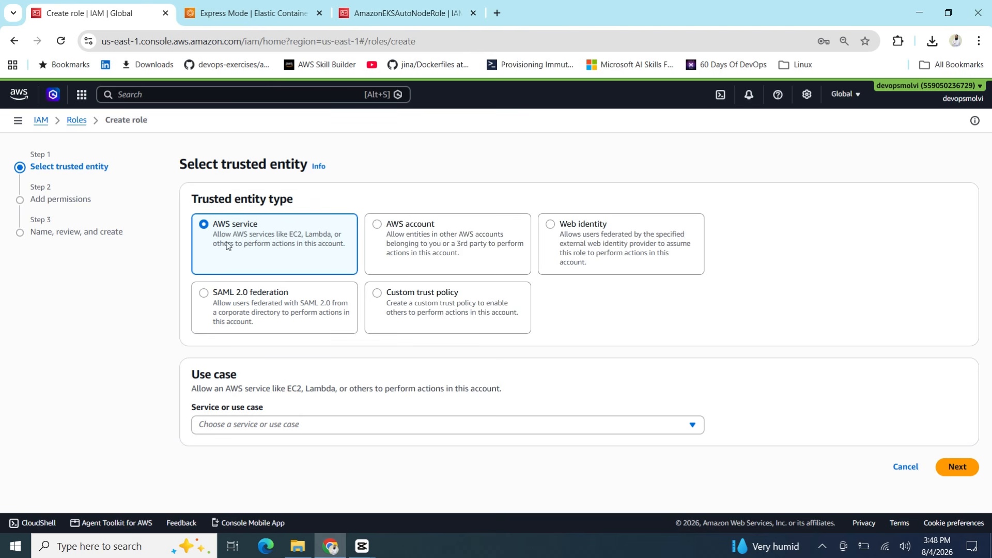
{"action": "left_click", "coordinate": [303, 423]}
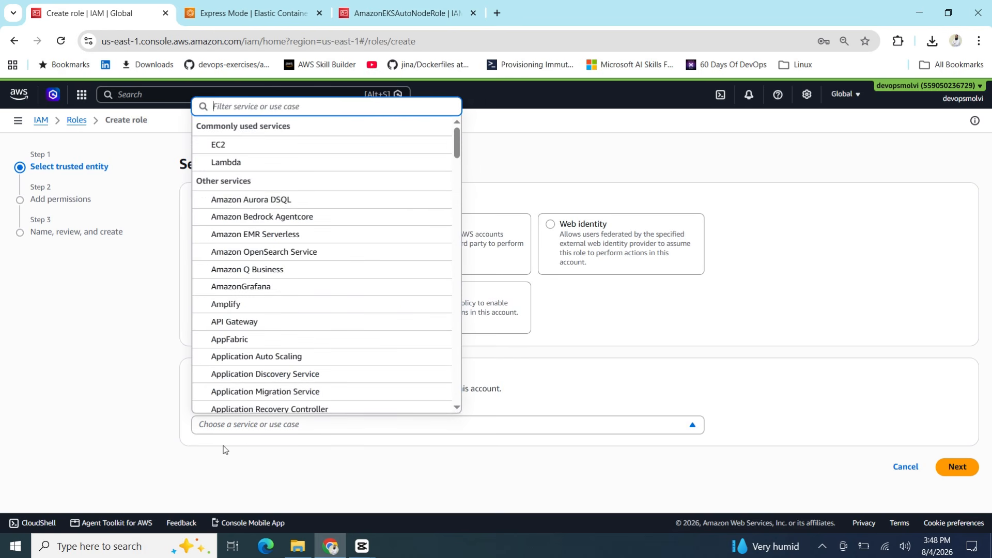
{"action": "left_click", "coordinate": [223, 151]}
{"action": "scroll", "coordinate": [746, 225], "scroll_direction": "down", "scroll_amount": 2}
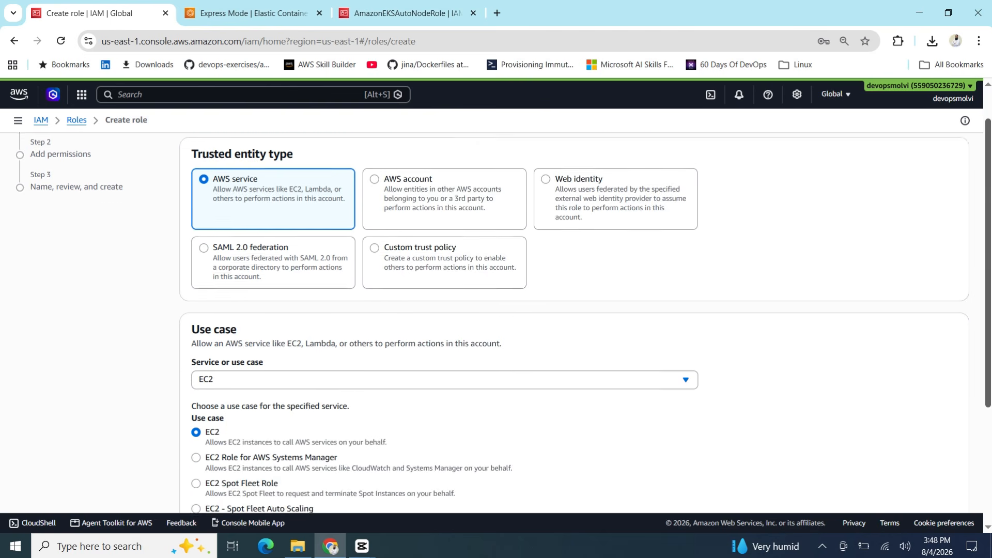
{"action": "scroll", "coordinate": [408, 224], "scroll_direction": "down", "scroll_amount": 2}
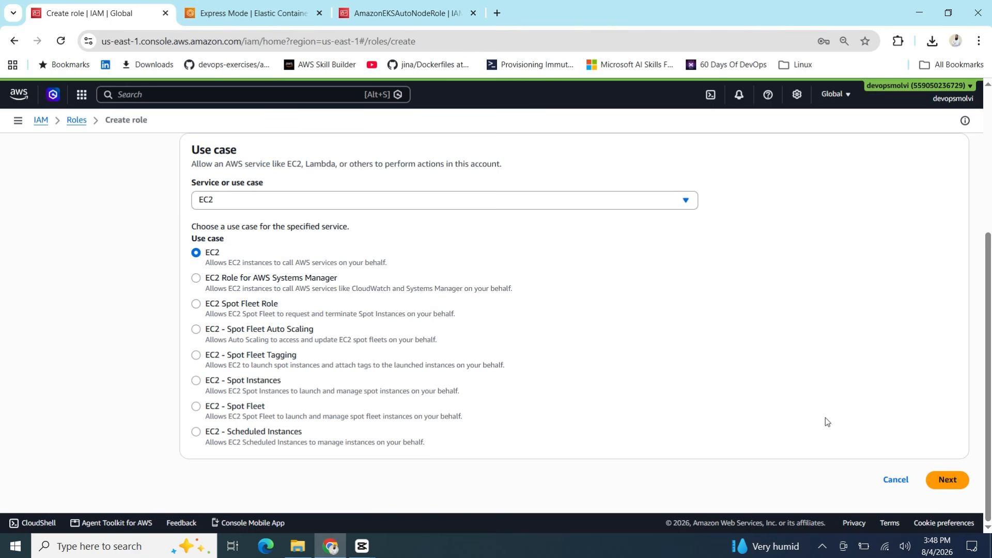
{"action": "left_click", "coordinate": [948, 480]}
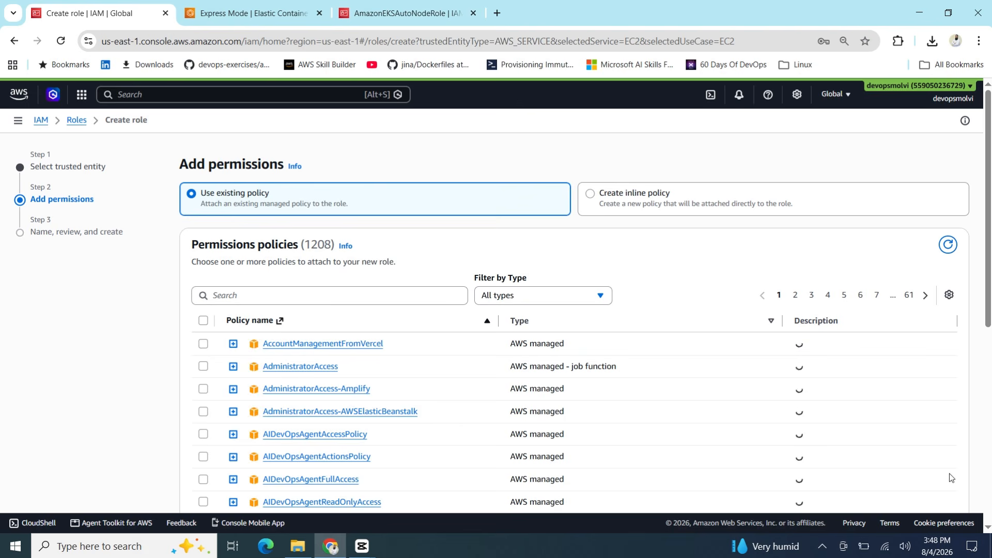
Search the permissions policies for s3fu, attach AmazonS3FullAccess to the new role and proceed to the naming and review stage
{"action": "left_click", "coordinate": [243, 296]}
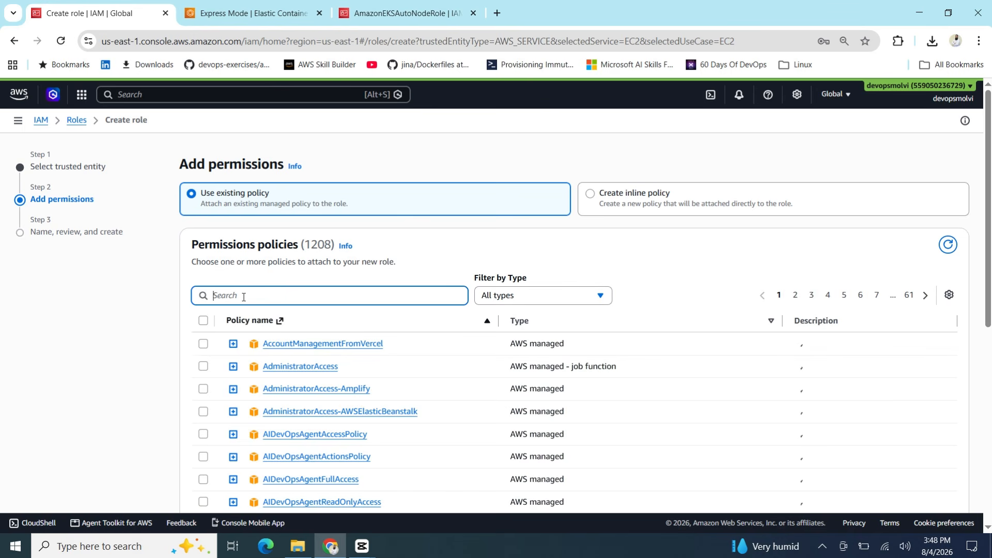
{"action": "type", "text": "s3"}
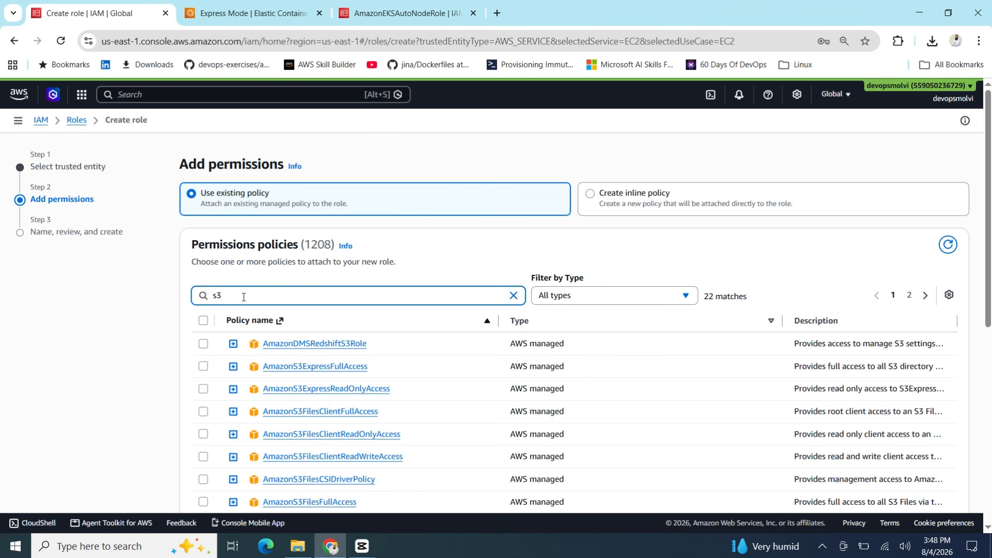
{"action": "type", "text": "fu"}
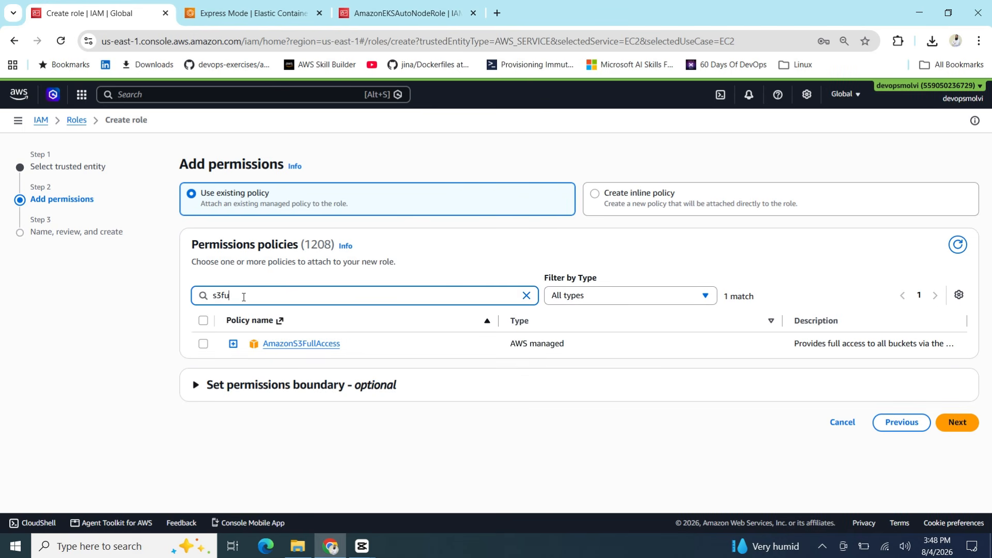
{"action": "left_click", "coordinate": [205, 346]}
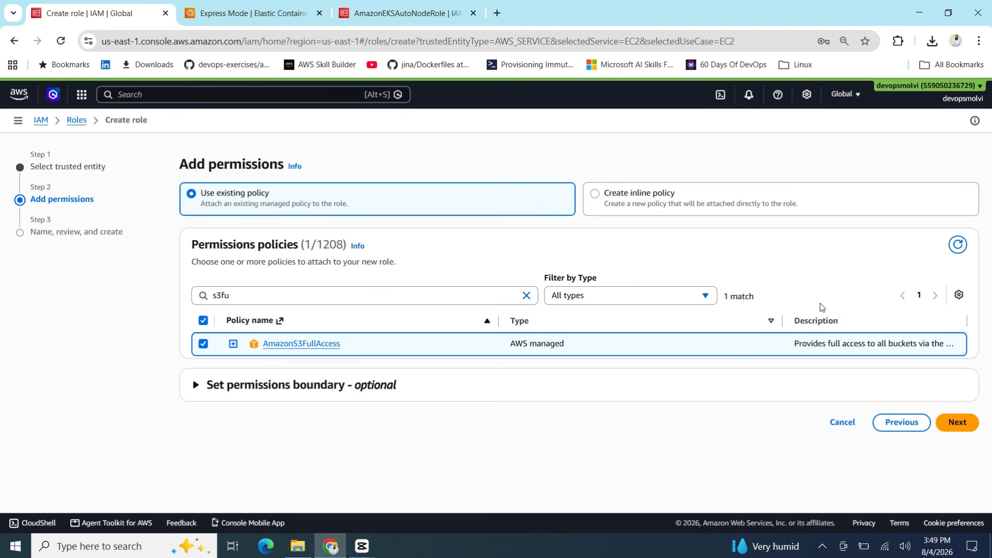
{"action": "left_click", "coordinate": [968, 423]}
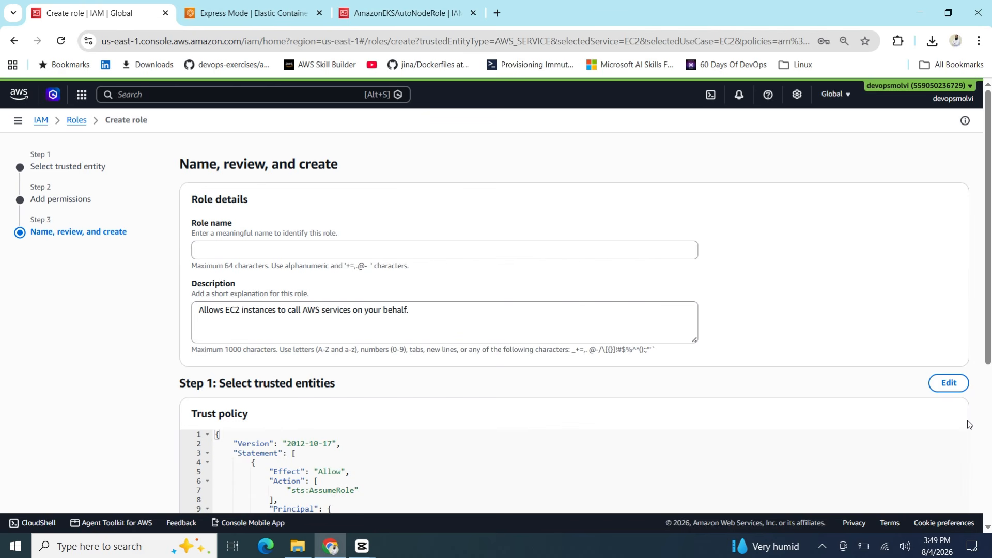
Name the role EC2withS3, review its trust policy and permissions summary, and create it
{"action": "left_click", "coordinate": [306, 250]}
{"action": "type", "text": "EC2with S"}
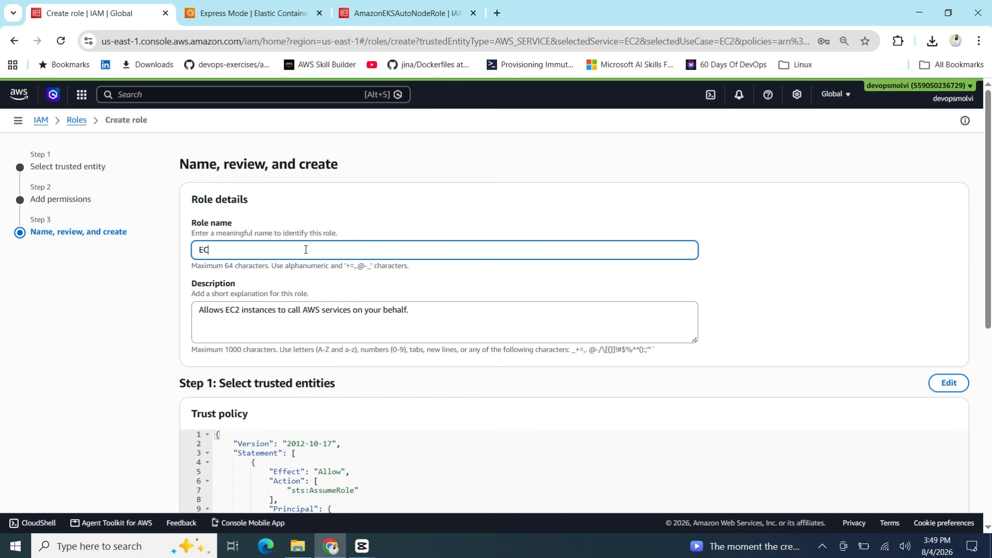
{"action": "key", "text": "BackSpace"}
{"action": "key", "text": "BackSpace"}
{"action": "type", "text": "S"}
{"action": "key", "text": "BackSpace"}
{"action": "type", "text": "S3"}
{"action": "scroll", "coordinate": [496, 315], "scroll_direction": "down", "scroll_amount": 3}
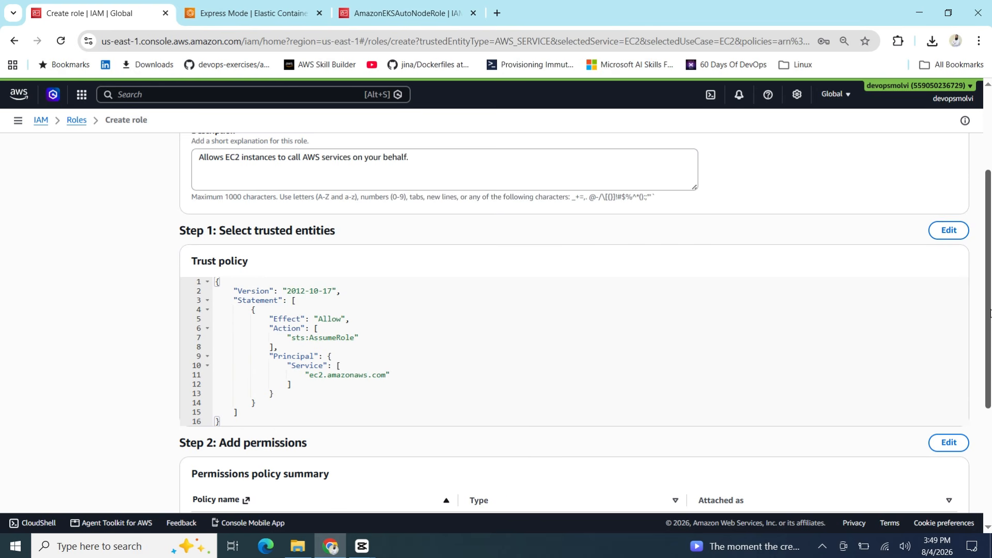
{"action": "scroll", "coordinate": [989, 313], "scroll_direction": "down", "scroll_amount": 3}
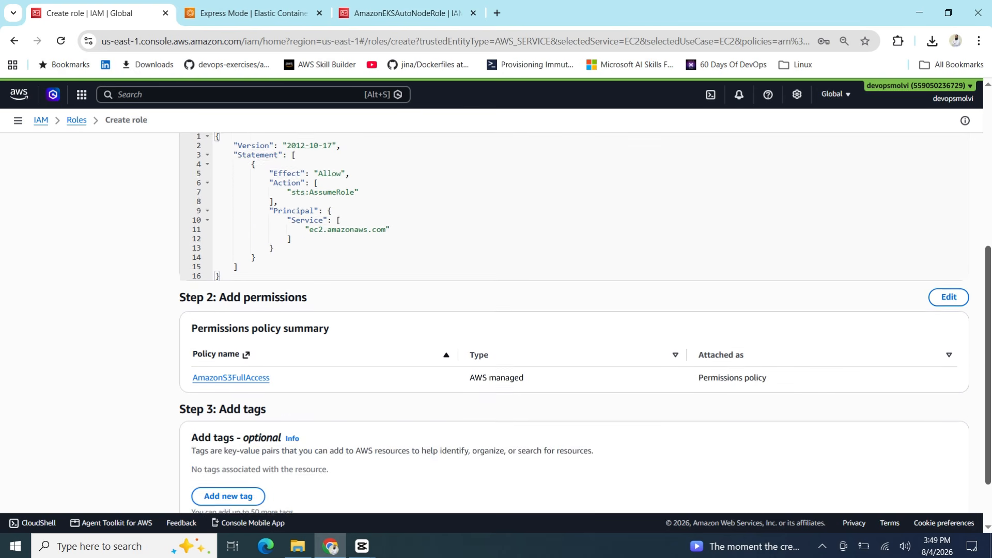
{"action": "scroll", "coordinate": [988, 361], "scroll_direction": "down", "scroll_amount": 2}
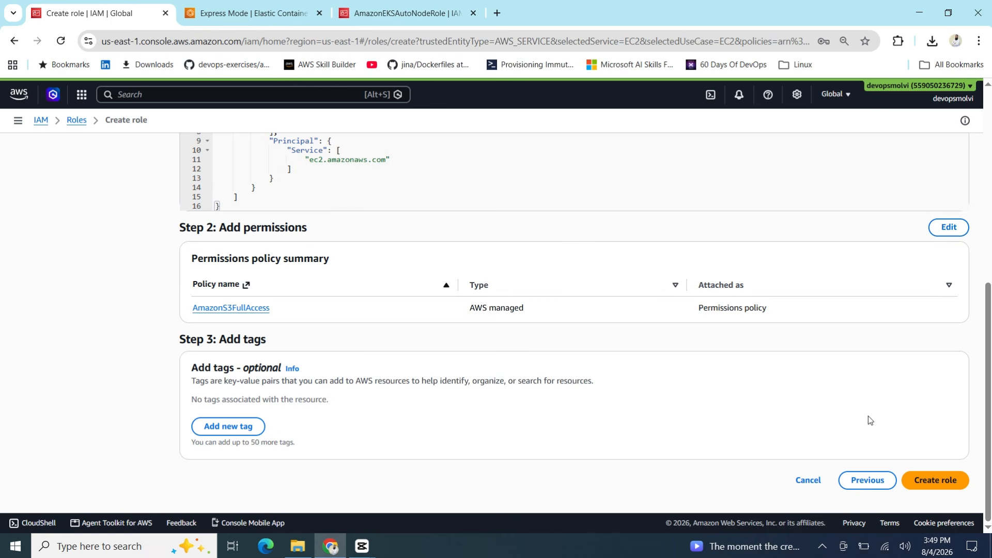
{"action": "left_click", "coordinate": [940, 486]}
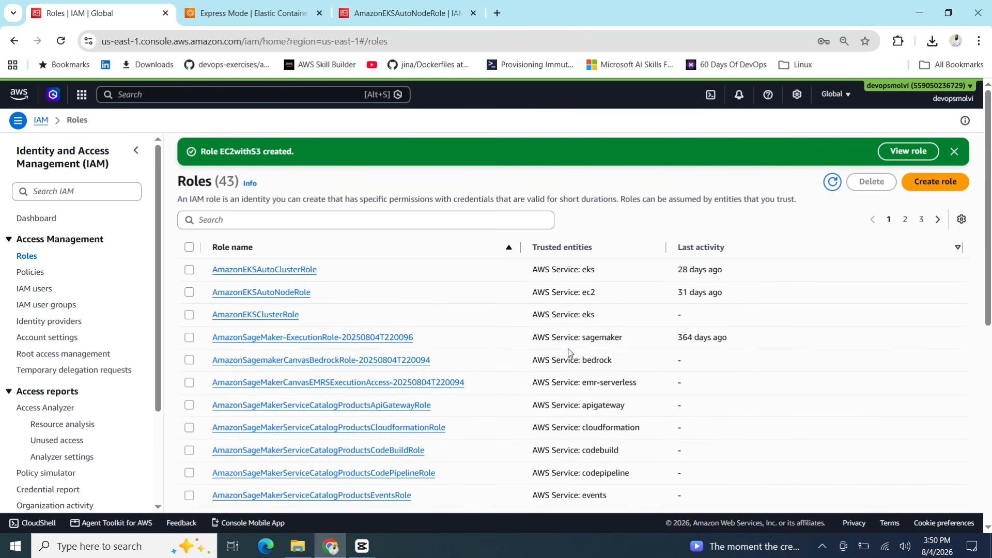
Search the IAM roles for ec2 and open the EC2withS3 role's details
{"action": "left_click", "coordinate": [301, 222]}
{"action": "type", "text": "ec2"}
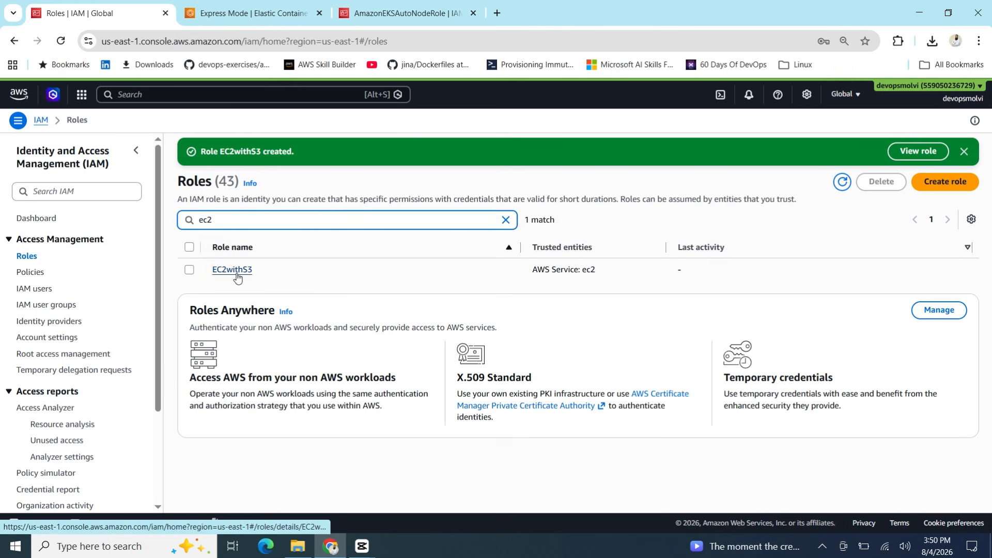
{"action": "left_click", "coordinate": [235, 271]}
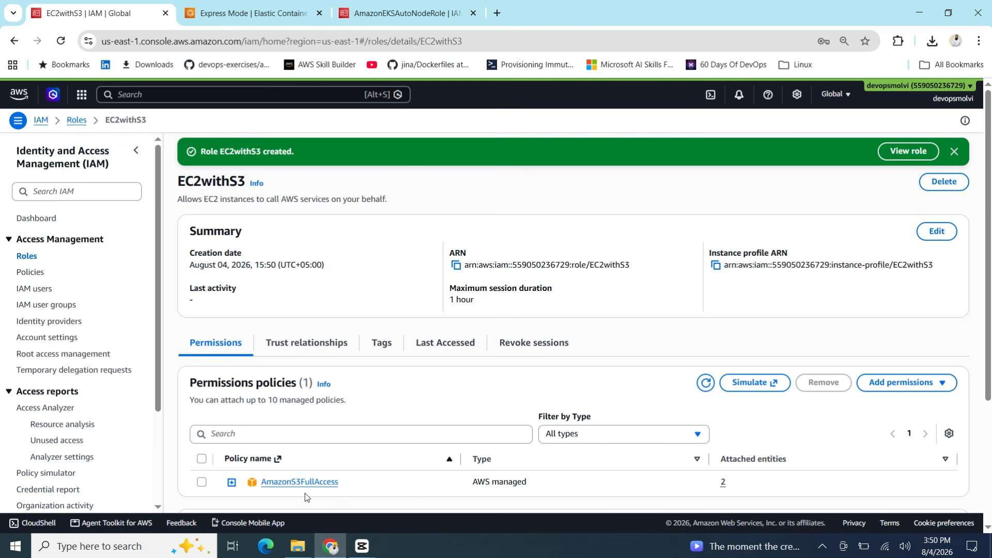
Go to the EC2 service from the ECS Express Mode page and list the running instances
{"action": "left_click", "coordinate": [251, 7]}
{"action": "left_click", "coordinate": [81, 95]}
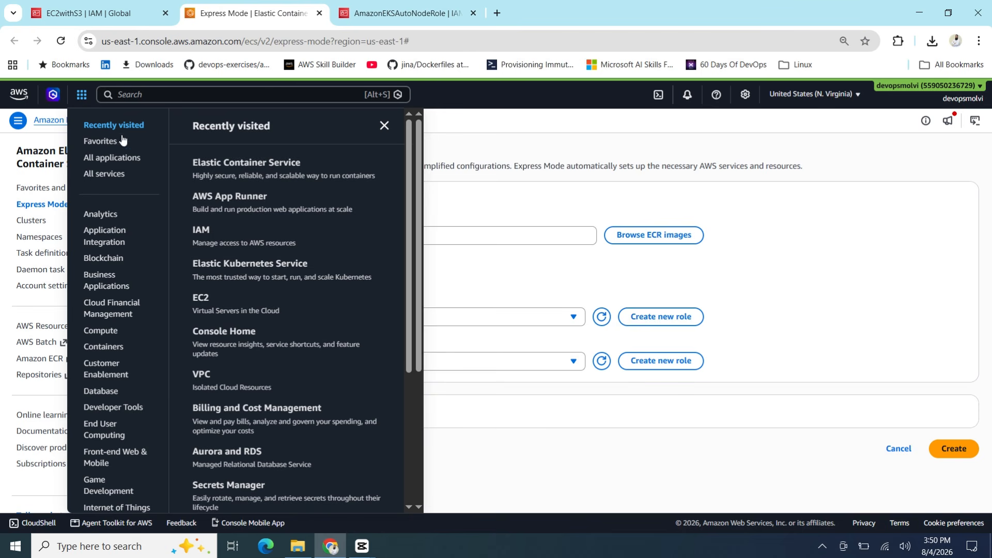
{"action": "left_click", "coordinate": [205, 299]}
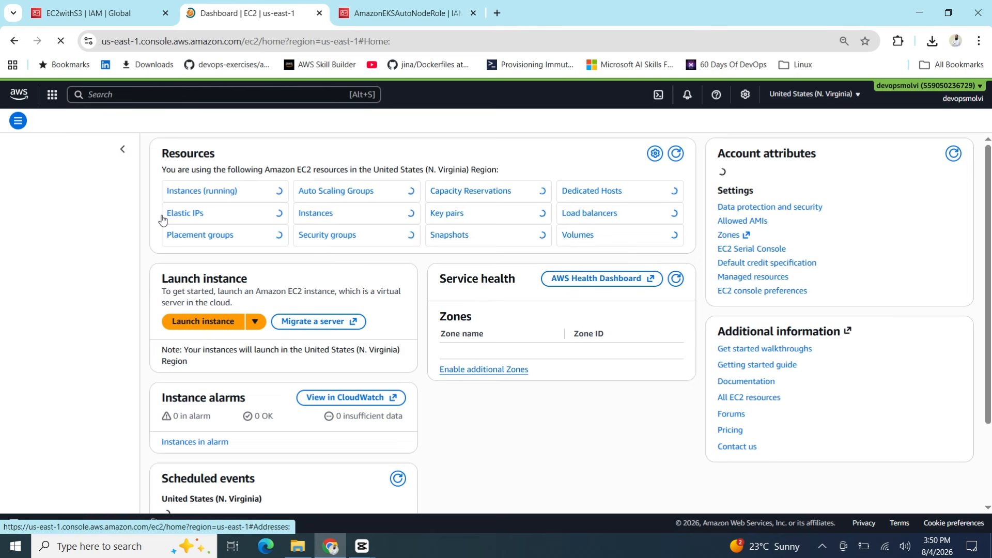
{"action": "left_click", "coordinate": [207, 192]}
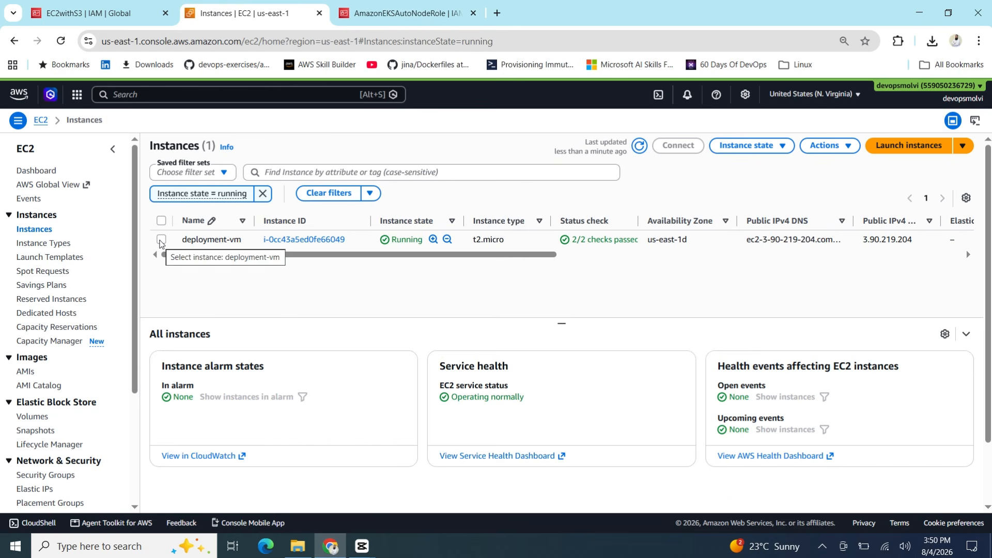
Select the running deployment-vm instance and open its IAM role modification page
{"action": "left_click", "coordinate": [161, 240]}
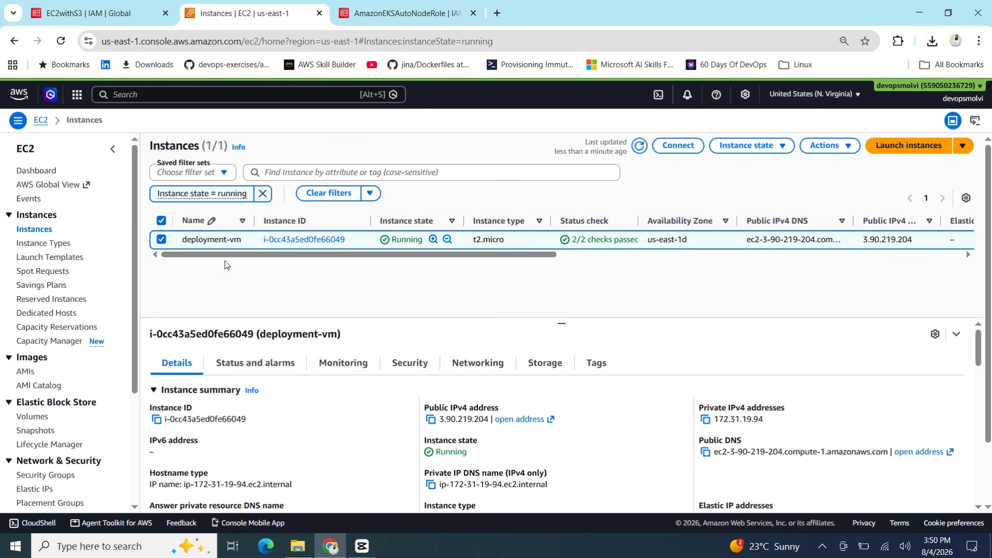
{"action": "left_click", "coordinate": [841, 148]}
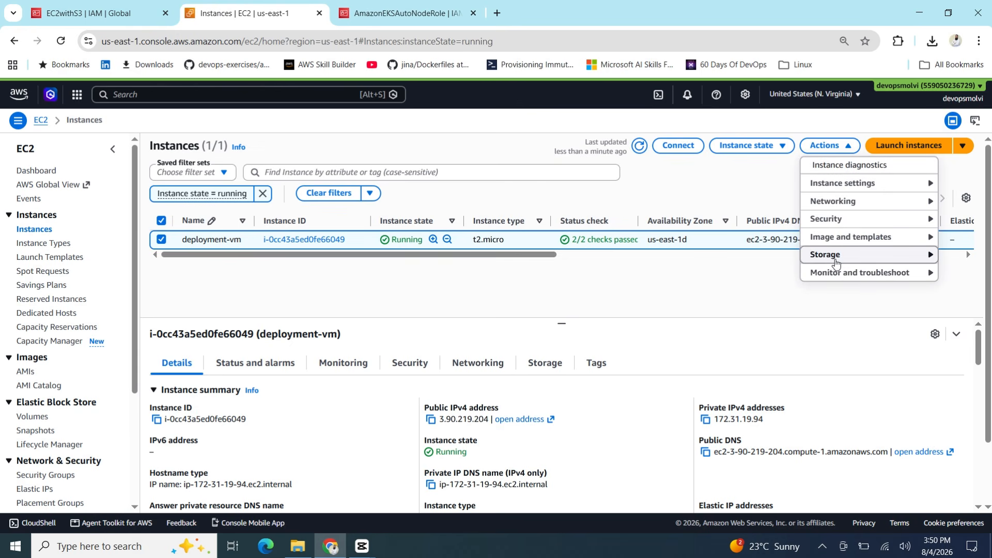
{"action": "mouse_move", "coordinate": [836, 264]}
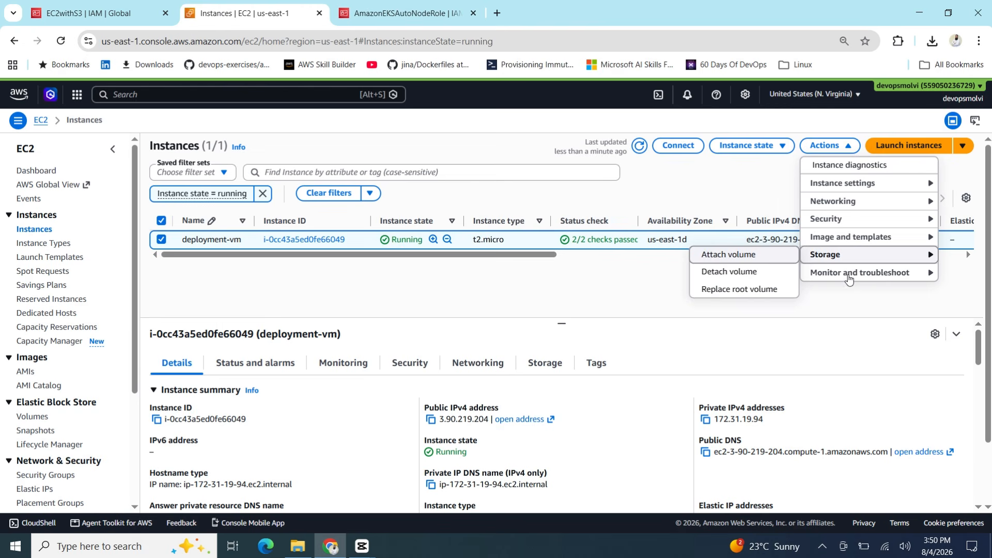
{"action": "mouse_move", "coordinate": [858, 190]}
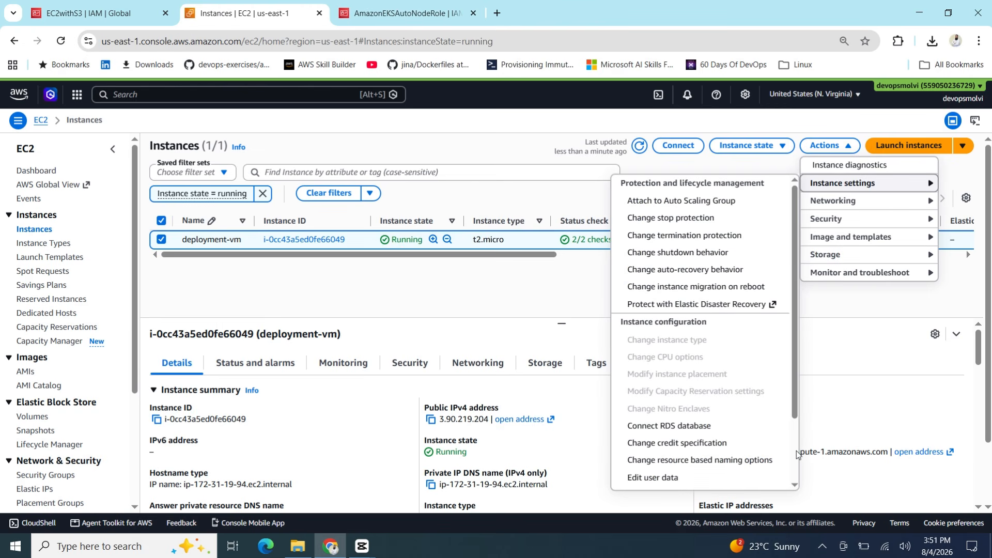
{"action": "scroll", "coordinate": [796, 455], "scroll_direction": "down", "scroll_amount": 2}
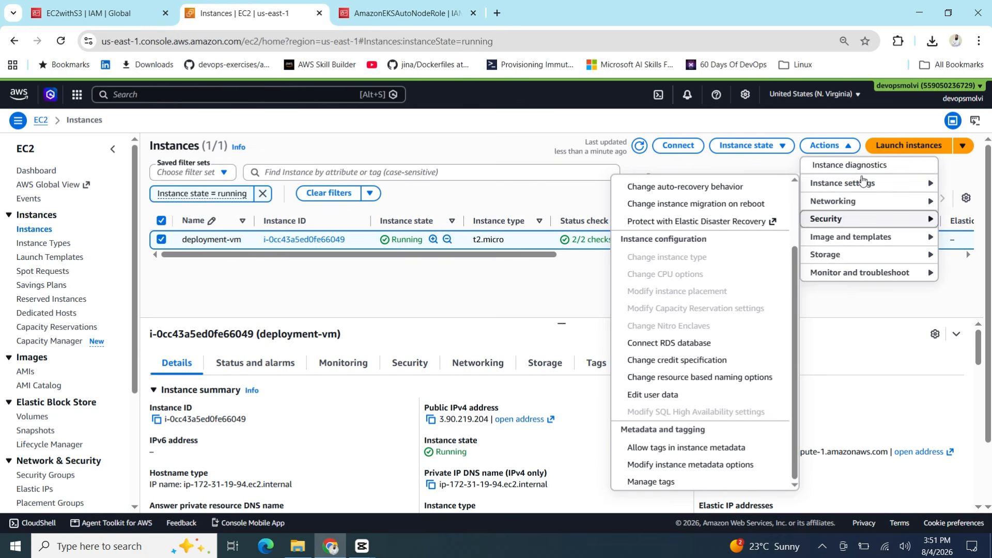
{"action": "left_click", "coordinate": [856, 200]}
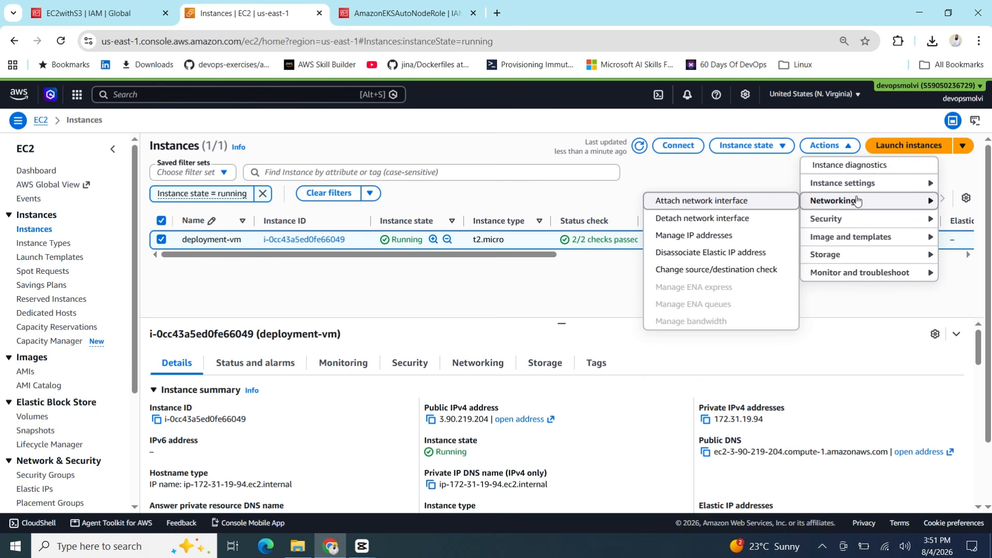
{"action": "mouse_move", "coordinate": [858, 219]}
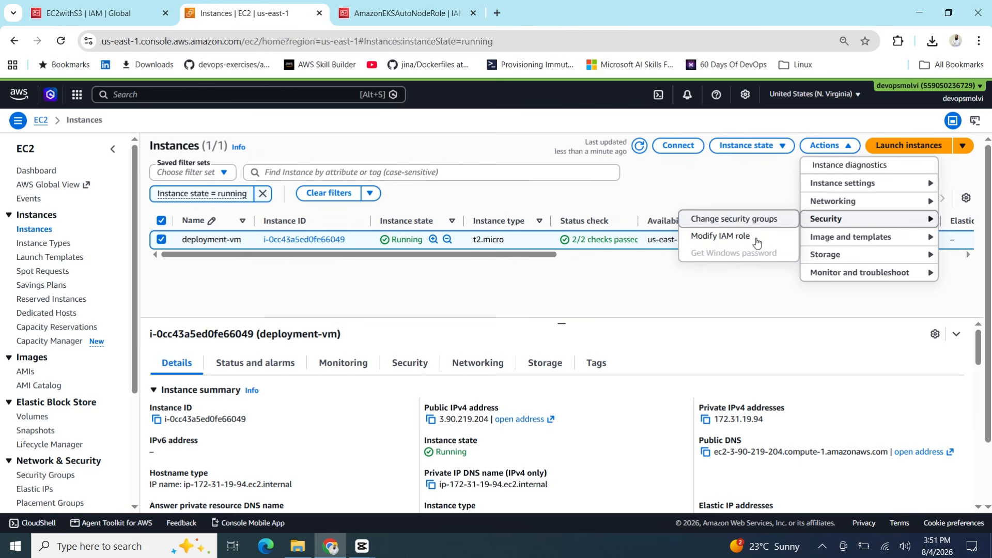
{"action": "left_click", "coordinate": [715, 237]}
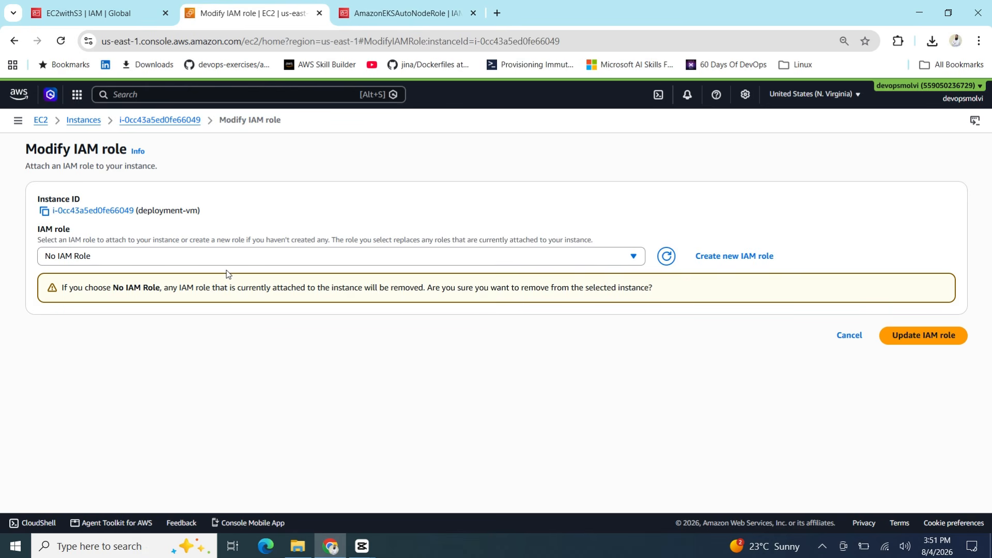
Choose EC2withS3 as the IAM role for deployment-vm and update the instance with it
{"action": "left_click", "coordinate": [253, 262]}
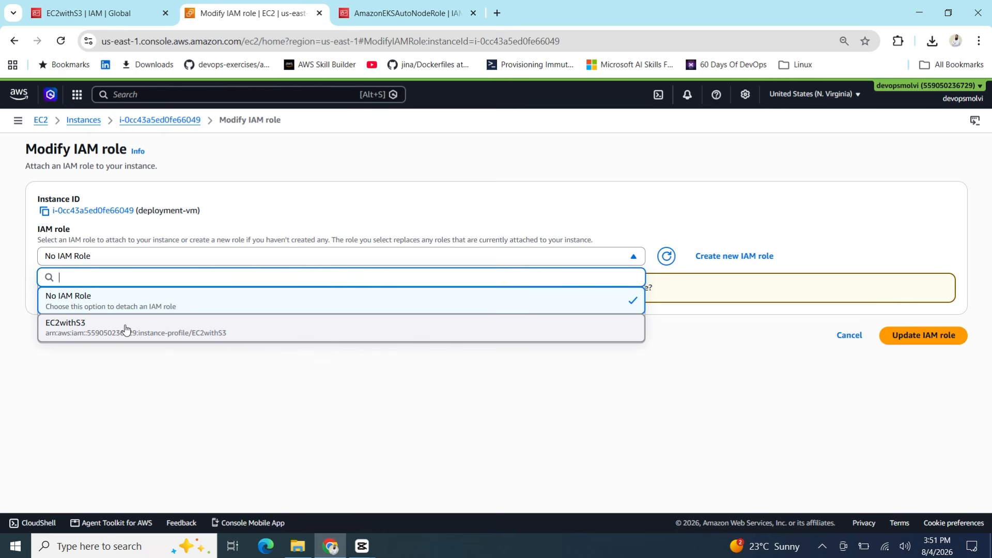
{"action": "left_click", "coordinate": [89, 330]}
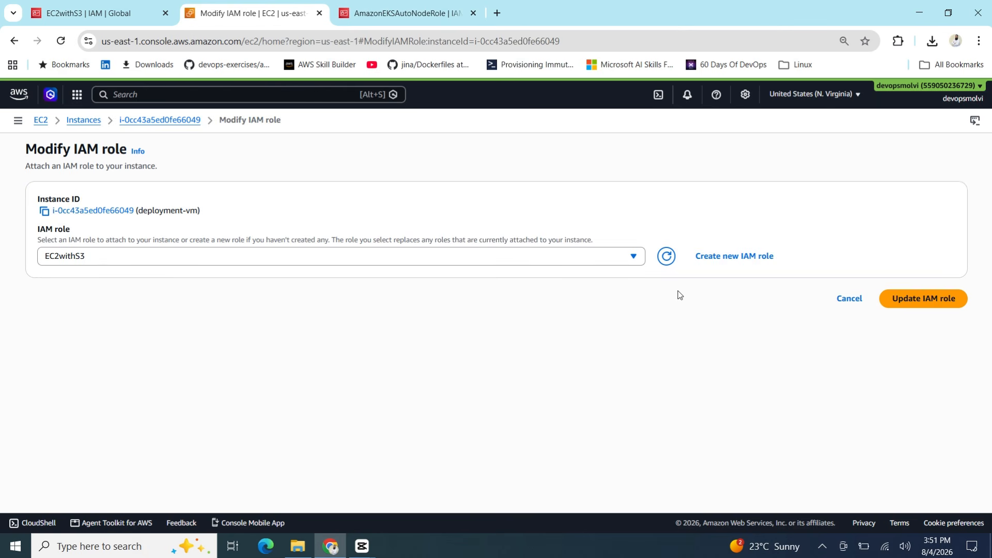
{"action": "left_click", "coordinate": [941, 300]}
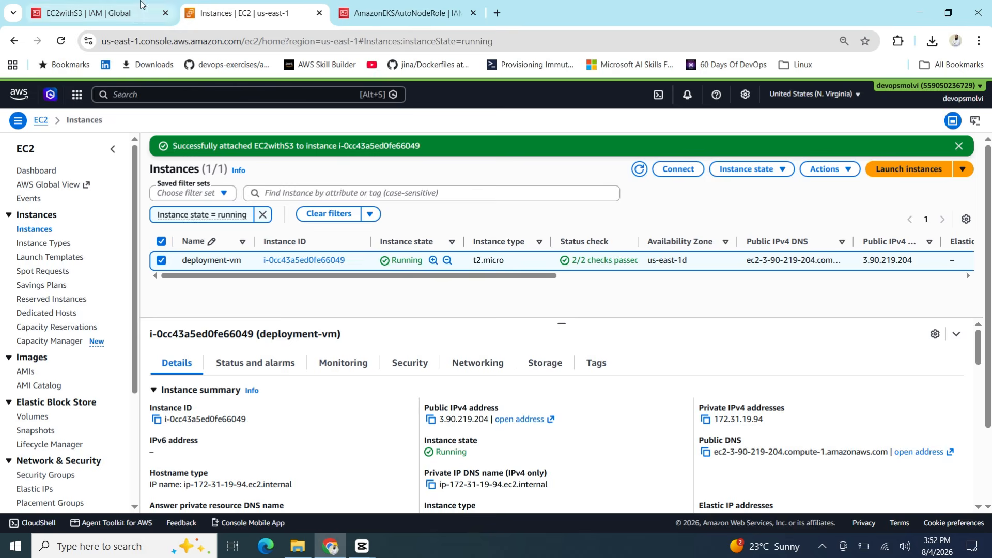
Return to the EC2withS3 role's details in IAM and dismiss the role creation notification
{"action": "left_click", "coordinate": [103, 13]}
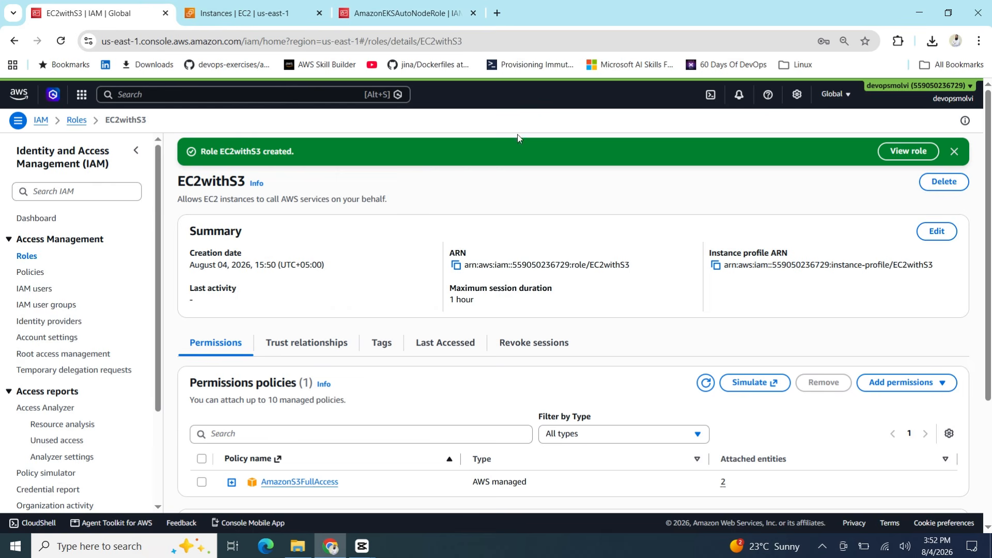
{"action": "left_click", "coordinate": [955, 152]}
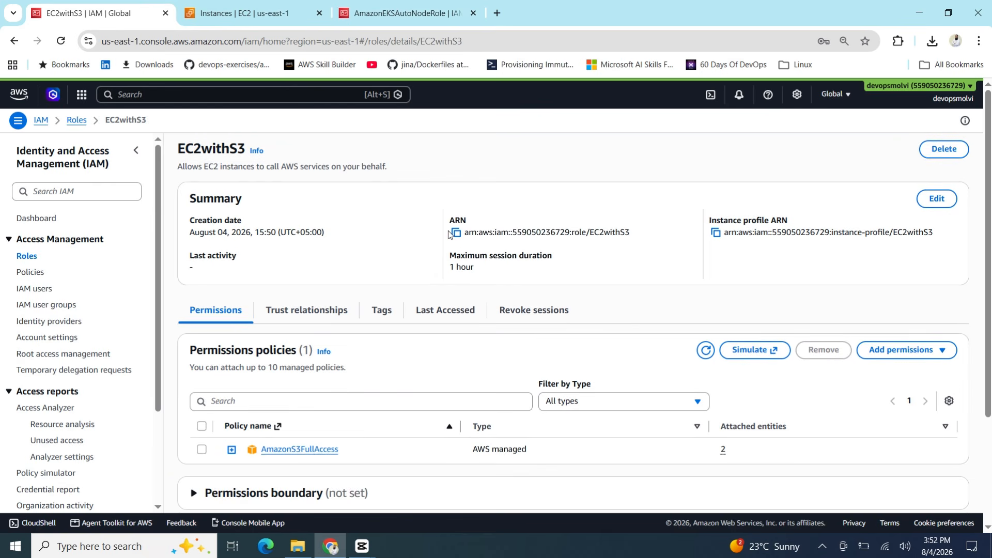